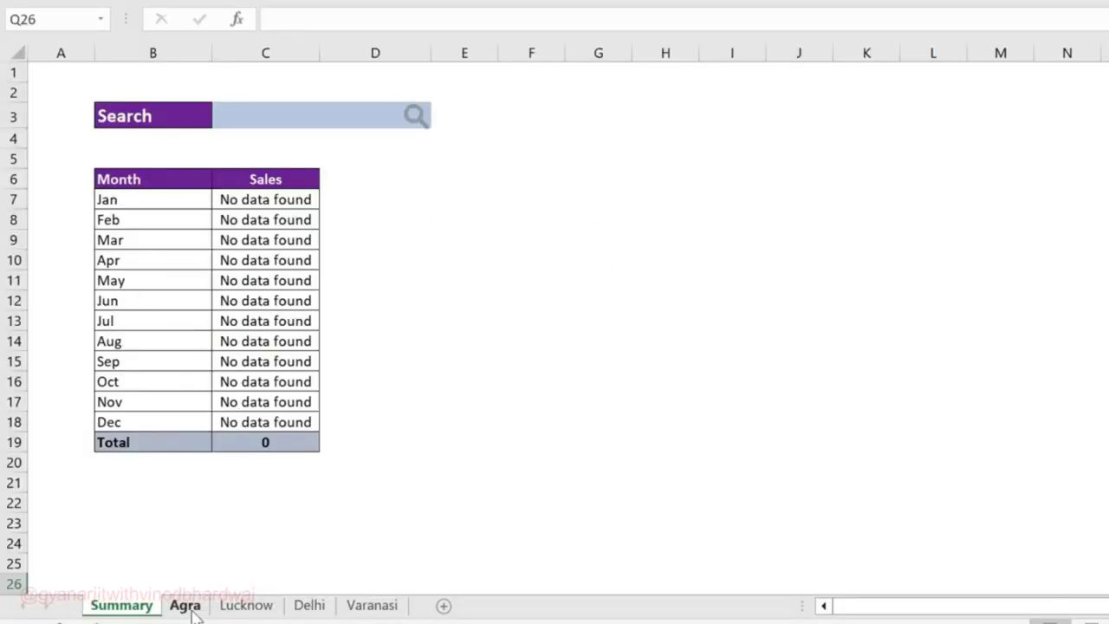
Review the city sheets, then look up Agra in the Summary search cell C3.
click(351, 607)
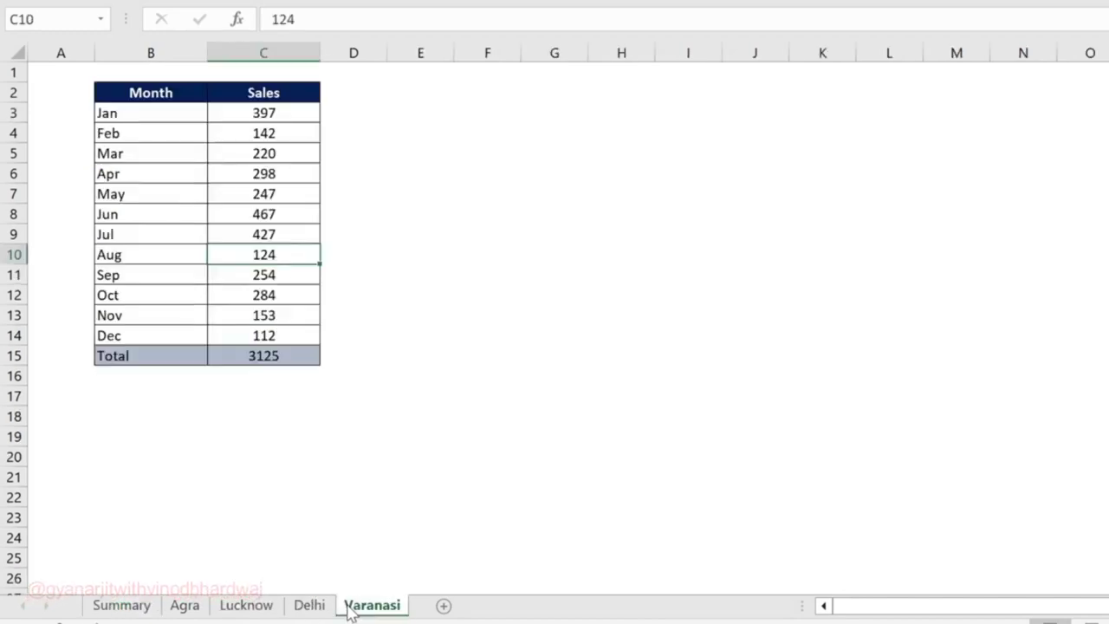
click(314, 606)
click(269, 606)
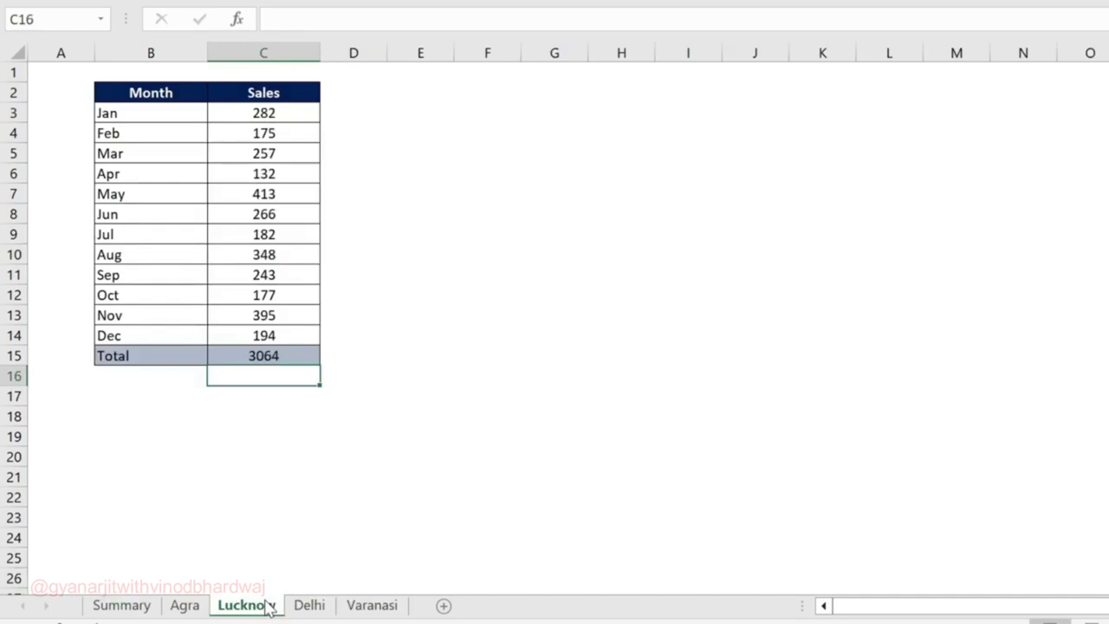
click(190, 607)
click(107, 607)
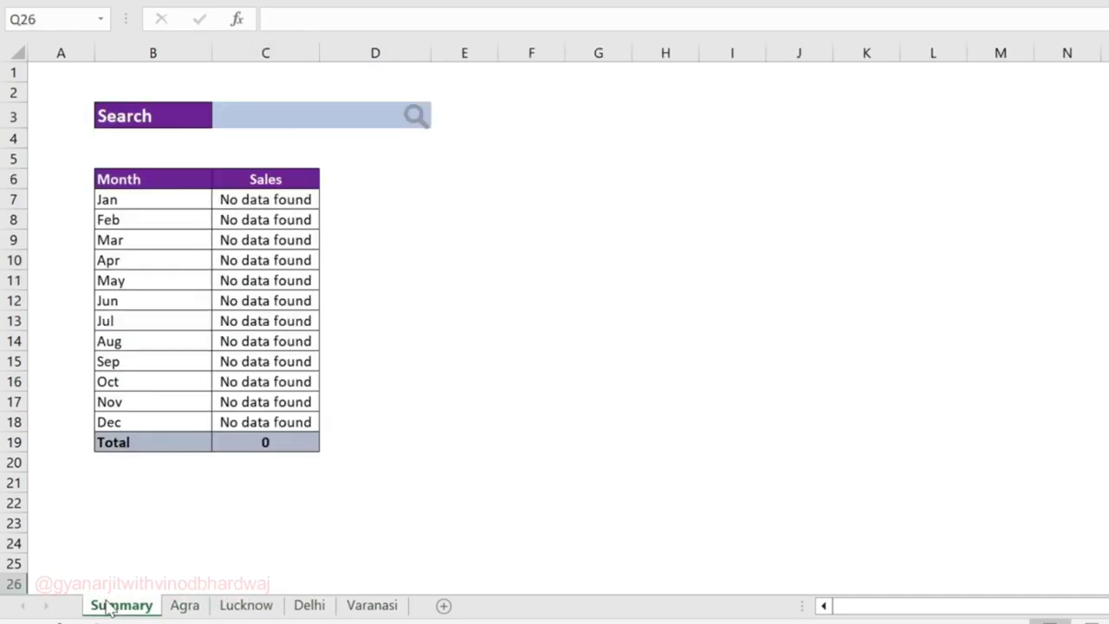
click(345, 115)
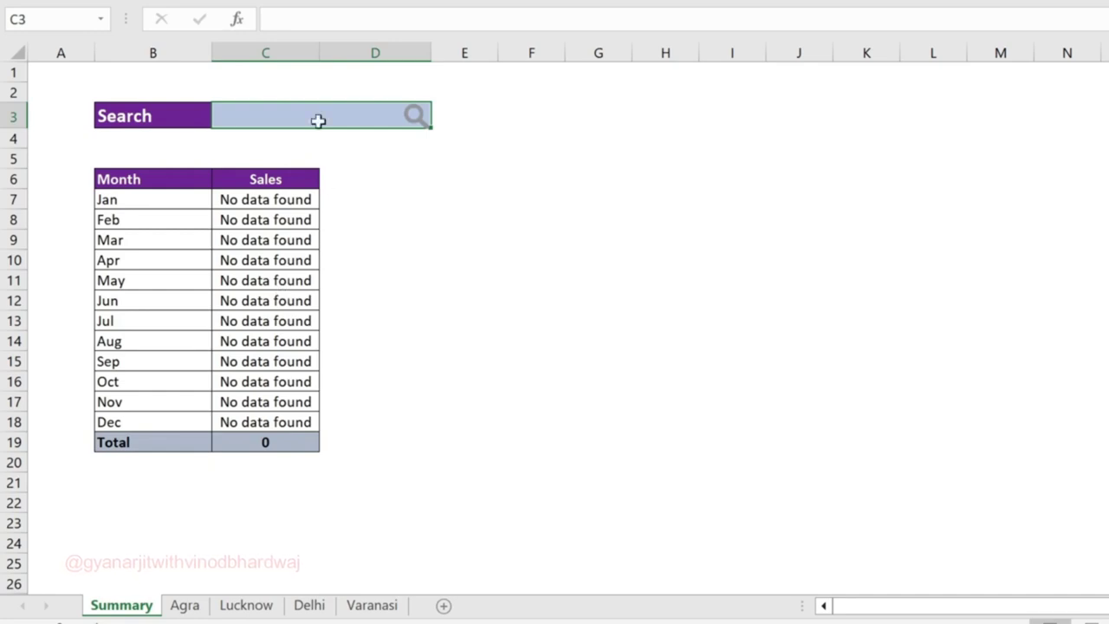
text(Agra)
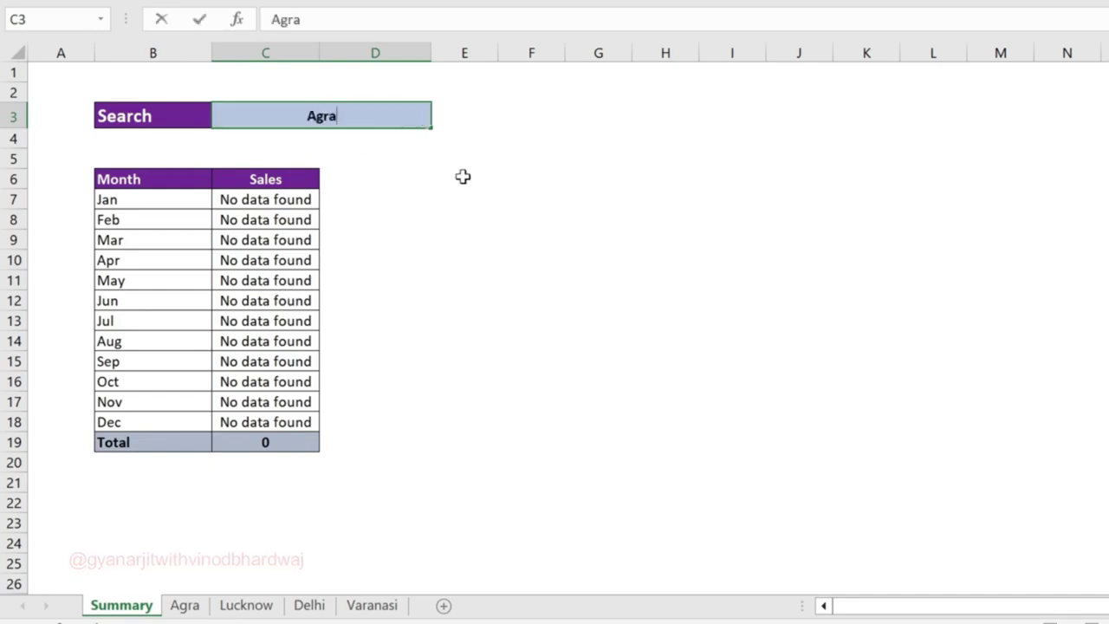
key(Return)
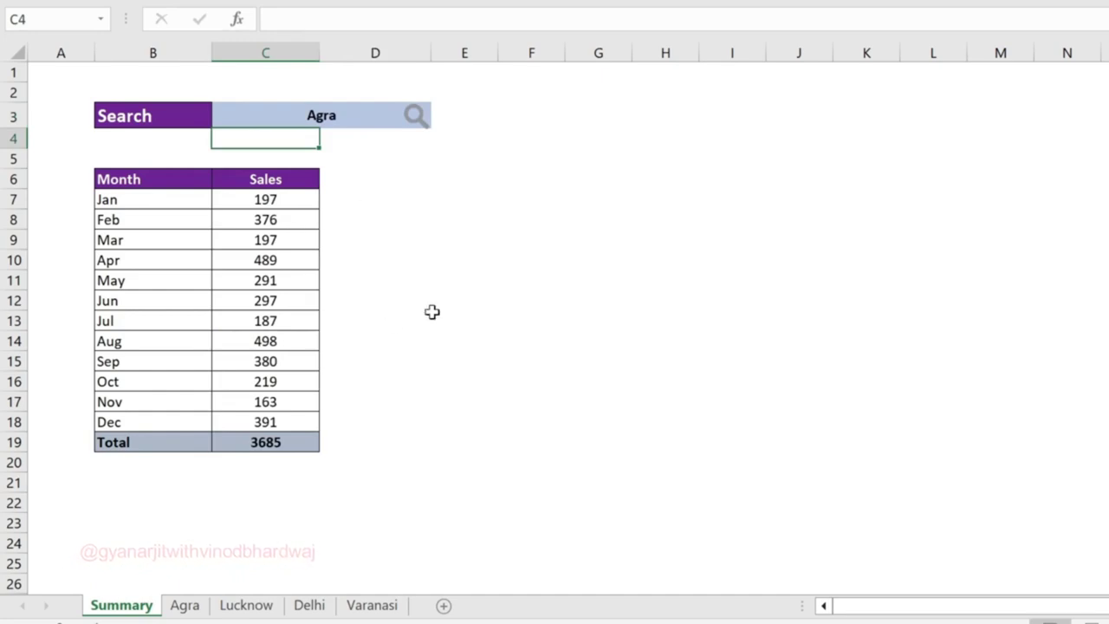
Look up Lucknow in C3 and compare against the Lucknow sheet's figures.
click(346, 110)
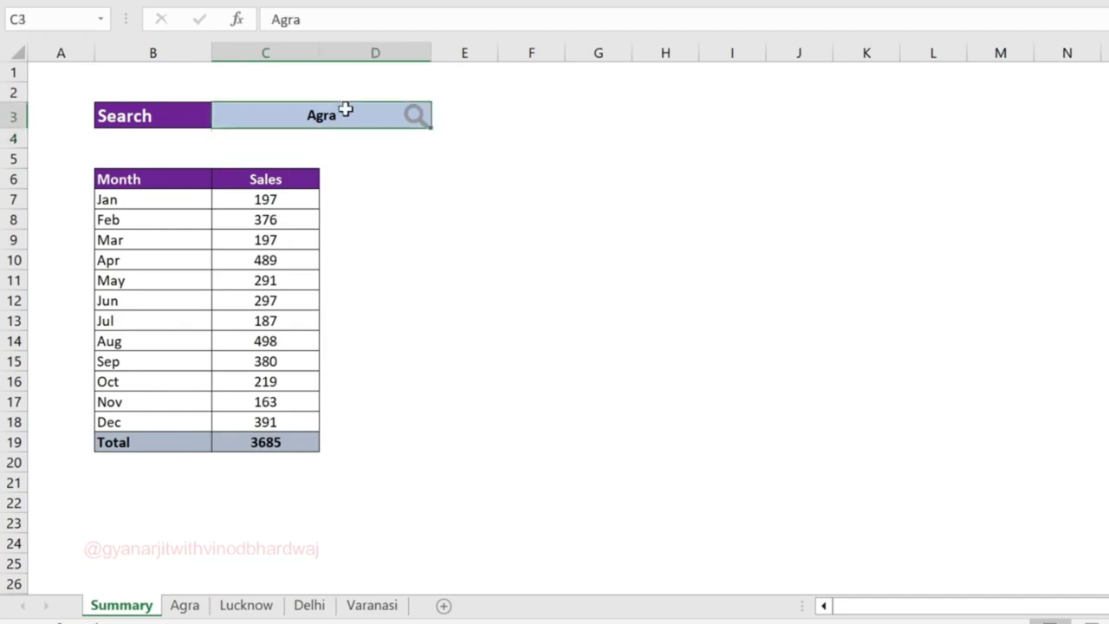
text(Lucknow)
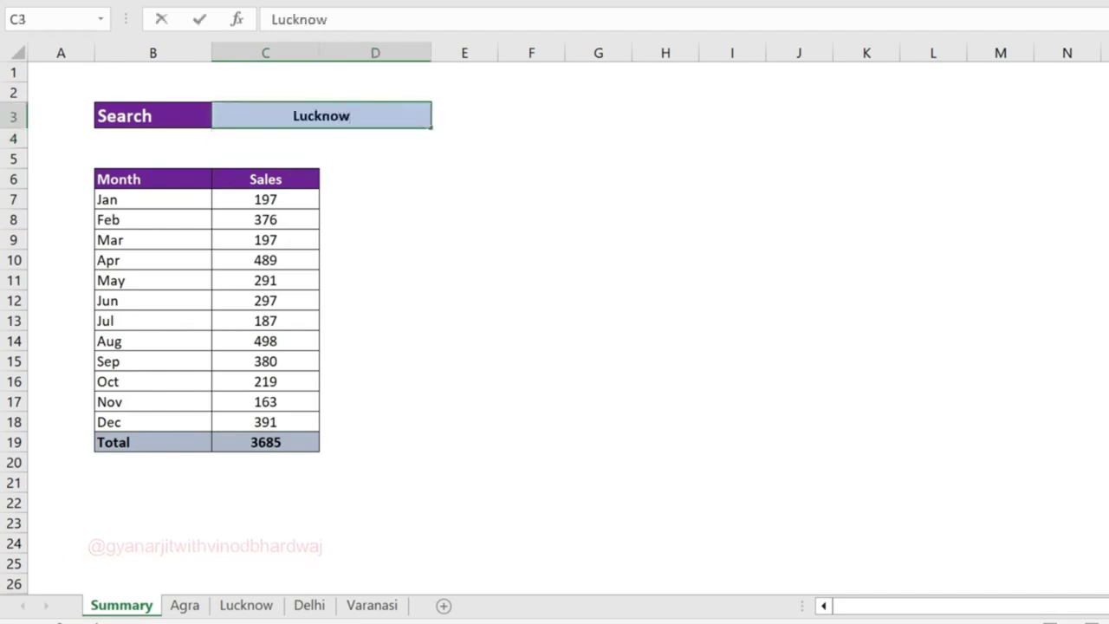
key(Return)
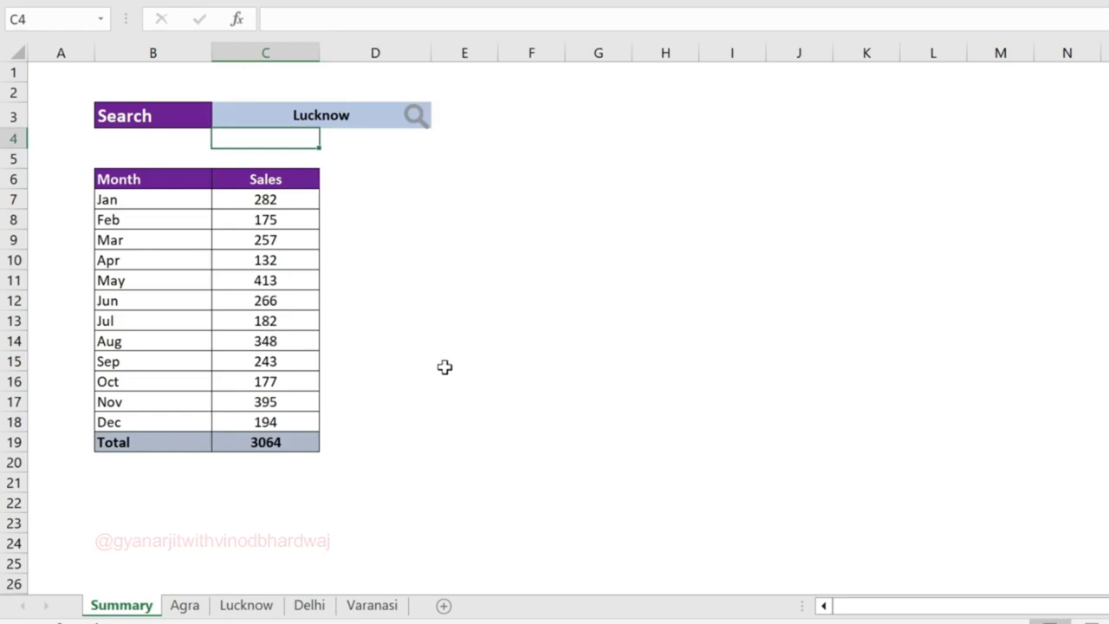
click(247, 606)
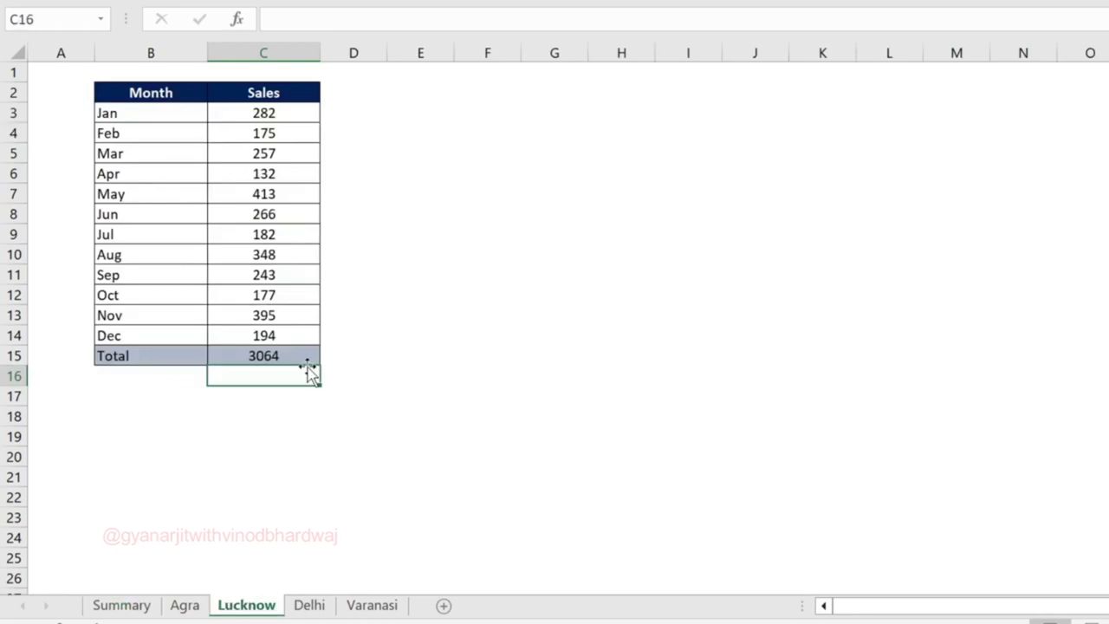
click(117, 605)
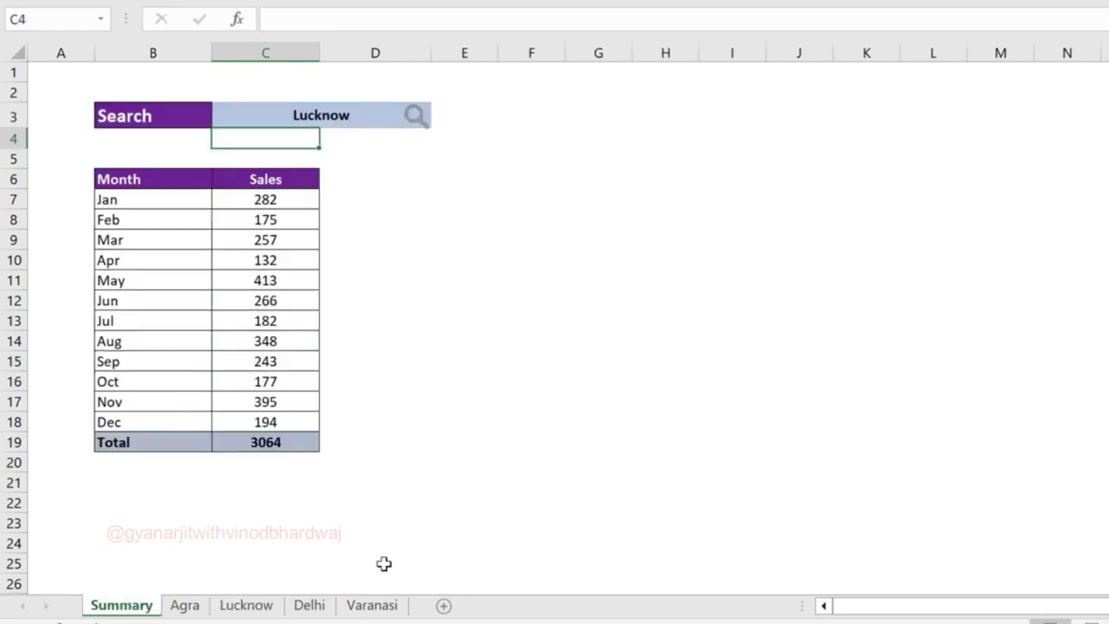
Look up Delhi and then Varanasi in the search cell C3.
click(351, 125)
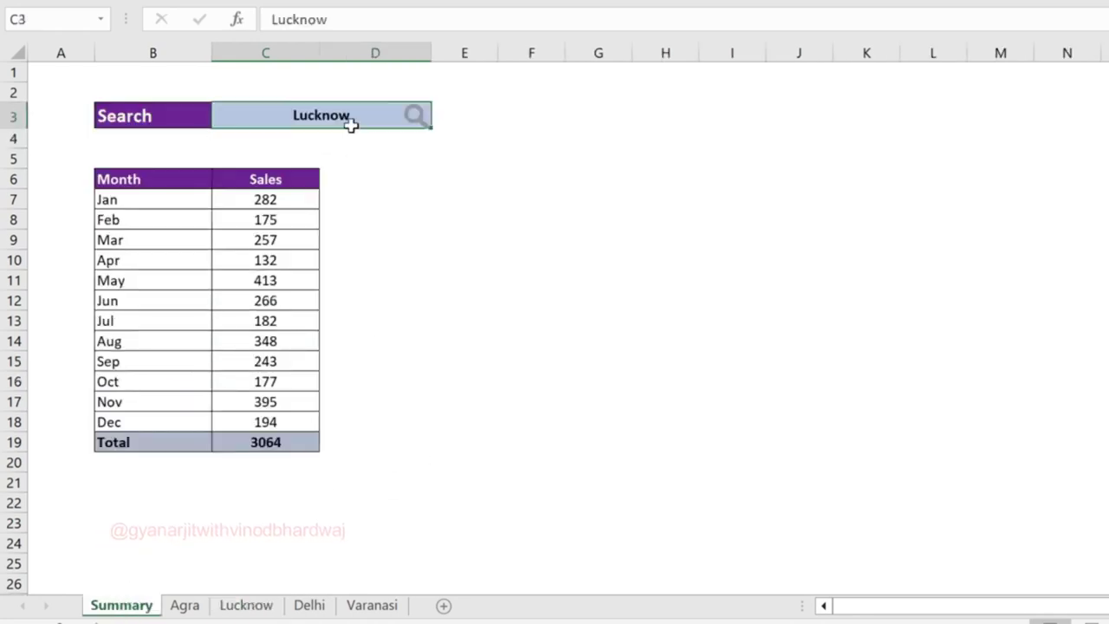
text(Delh)
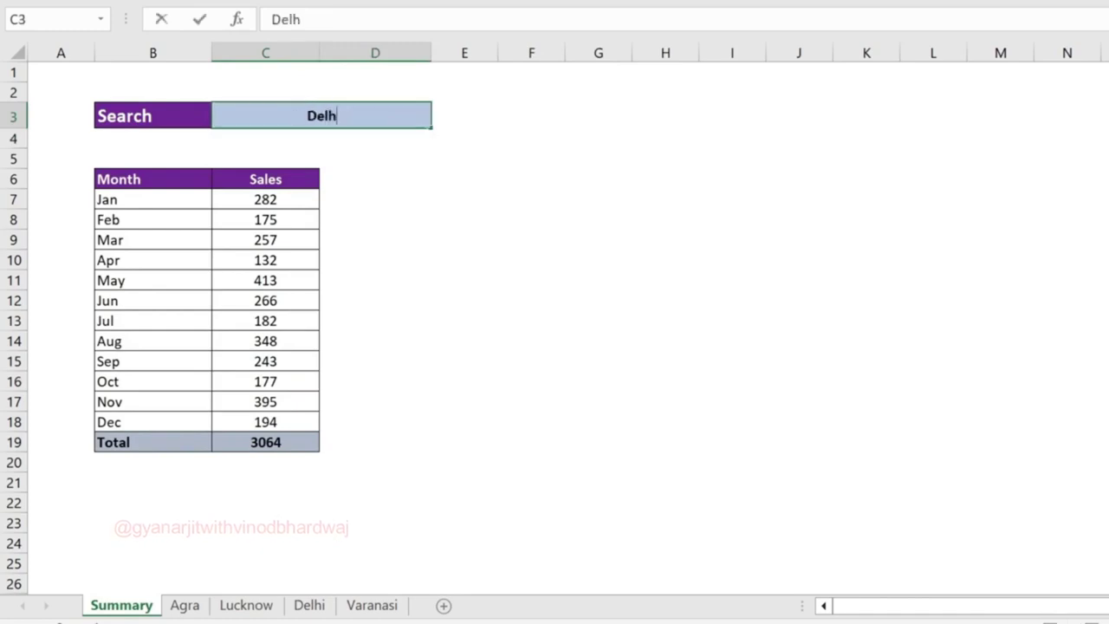
text(i)
key(Return)
click(347, 119)
text(Vara)
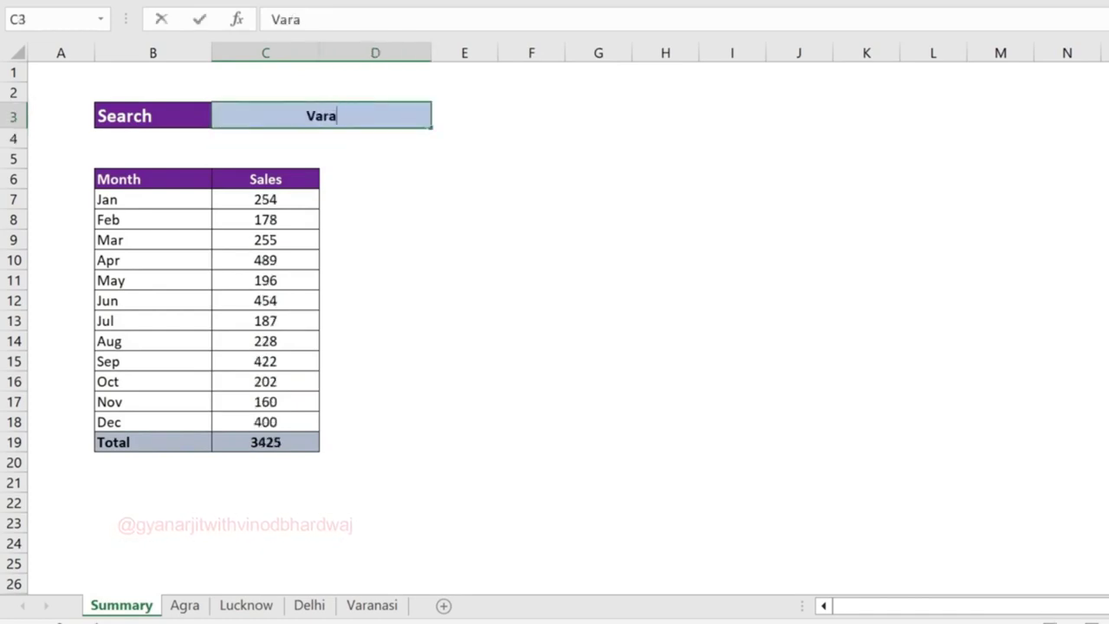
text(nasi)
key(Return)
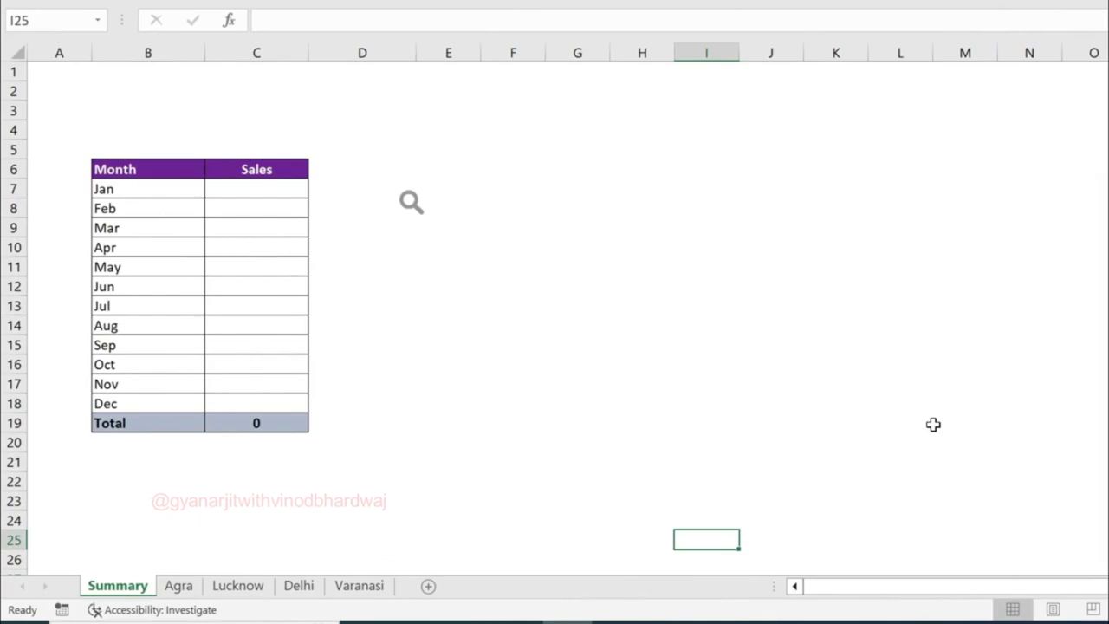
Enter 'Search' in B3 and give it the Month header's purple formatting with Format Painter.
click(131, 108)
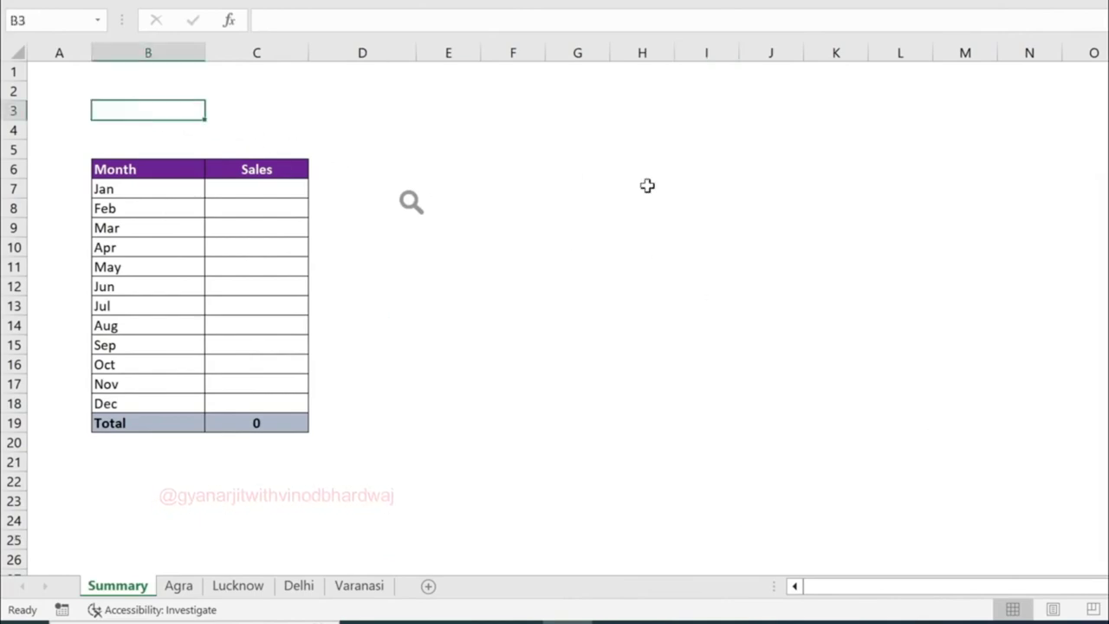
text(Search)
click(643, 224)
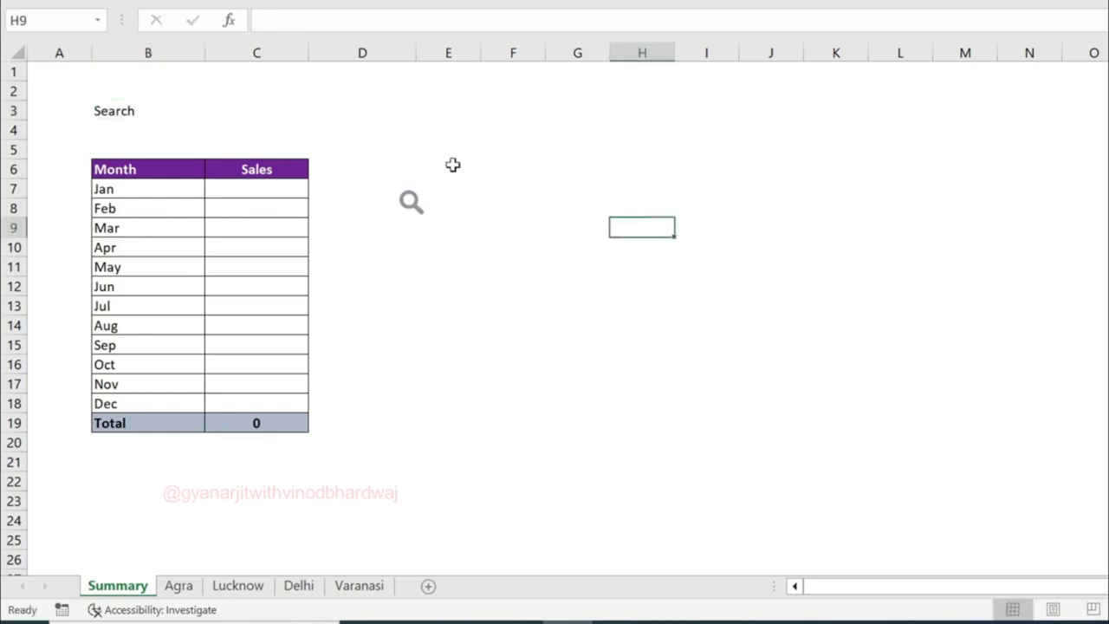
click(139, 173)
click(98, 2)
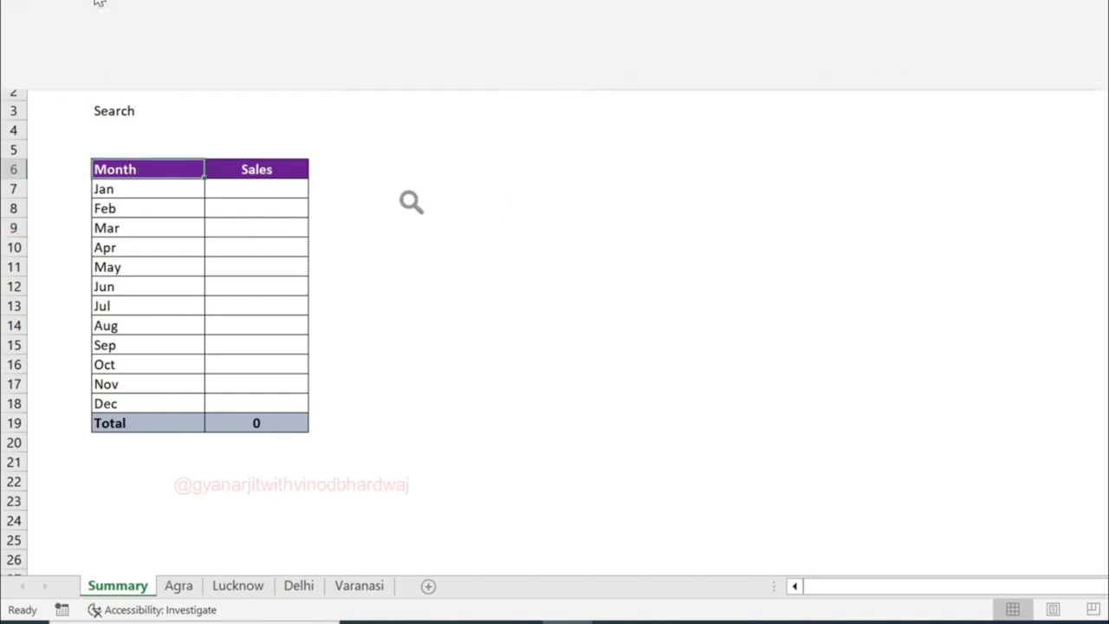
click(60, 59)
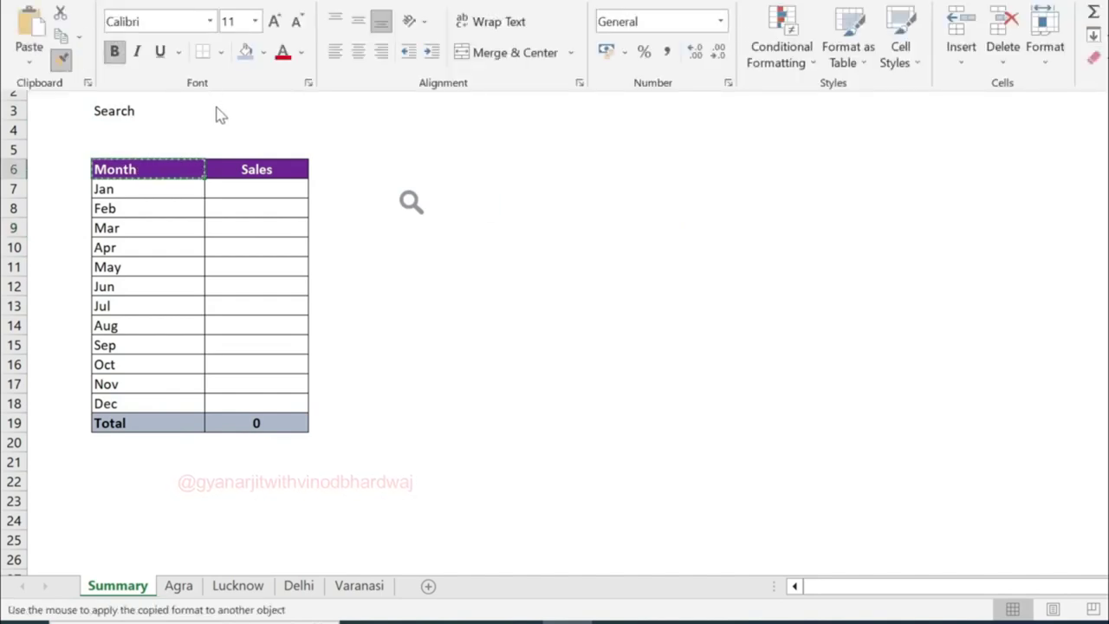
click(149, 113)
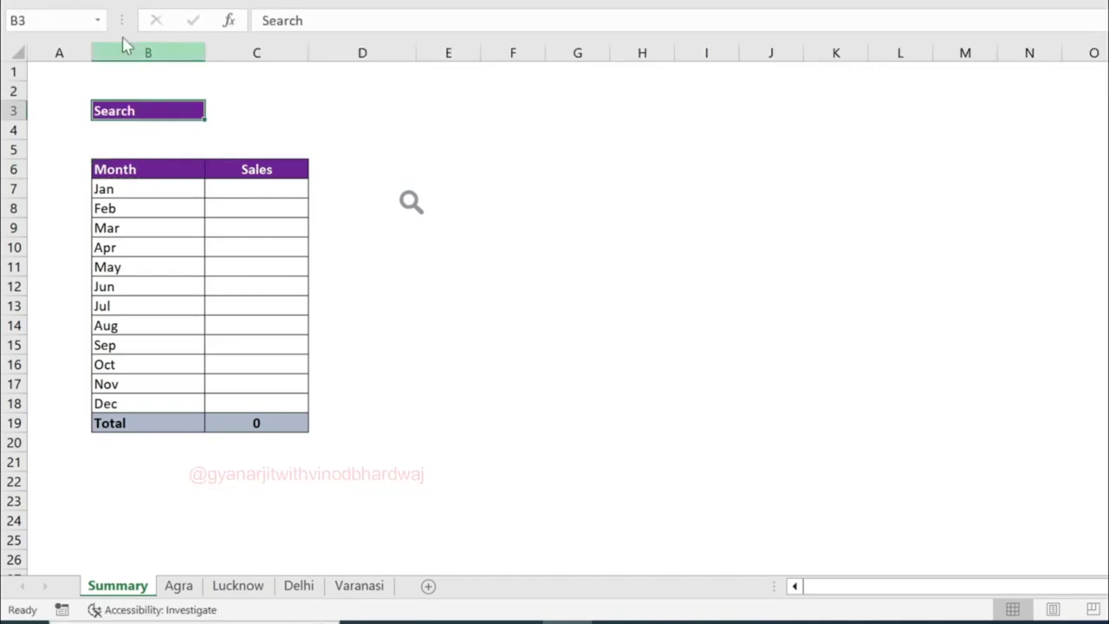
Enlarge the Search label's font size to 14.
click(101, 7)
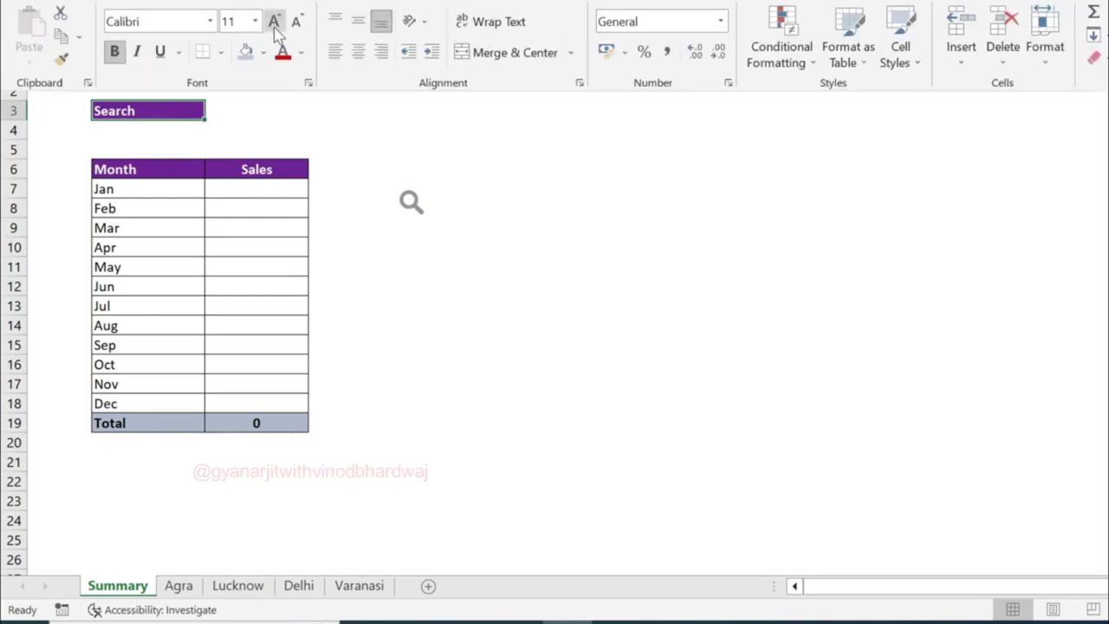
click(274, 23)
click(273, 22)
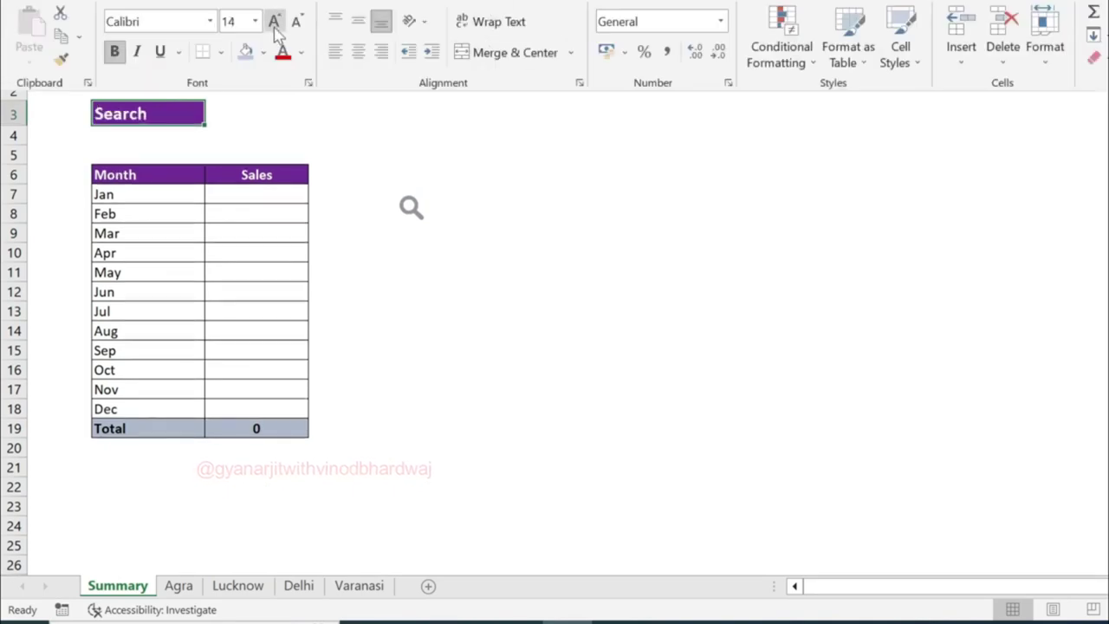
Merge C3:D3 into a single search box filled light blue.
click(253, 119)
drag(252, 119, 381, 120)
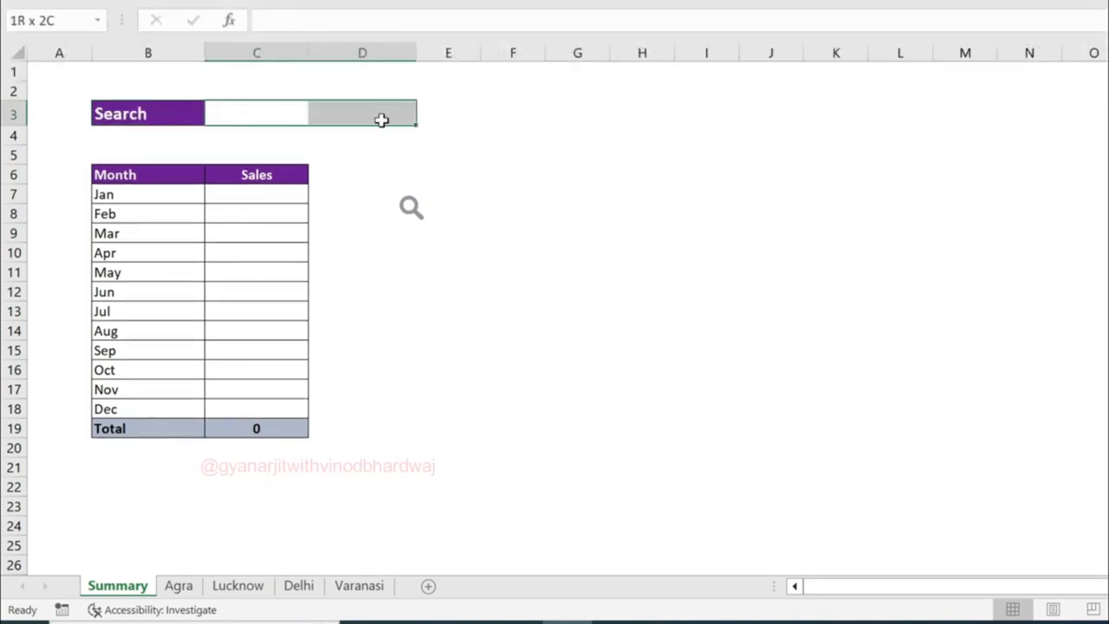
click(683, 3)
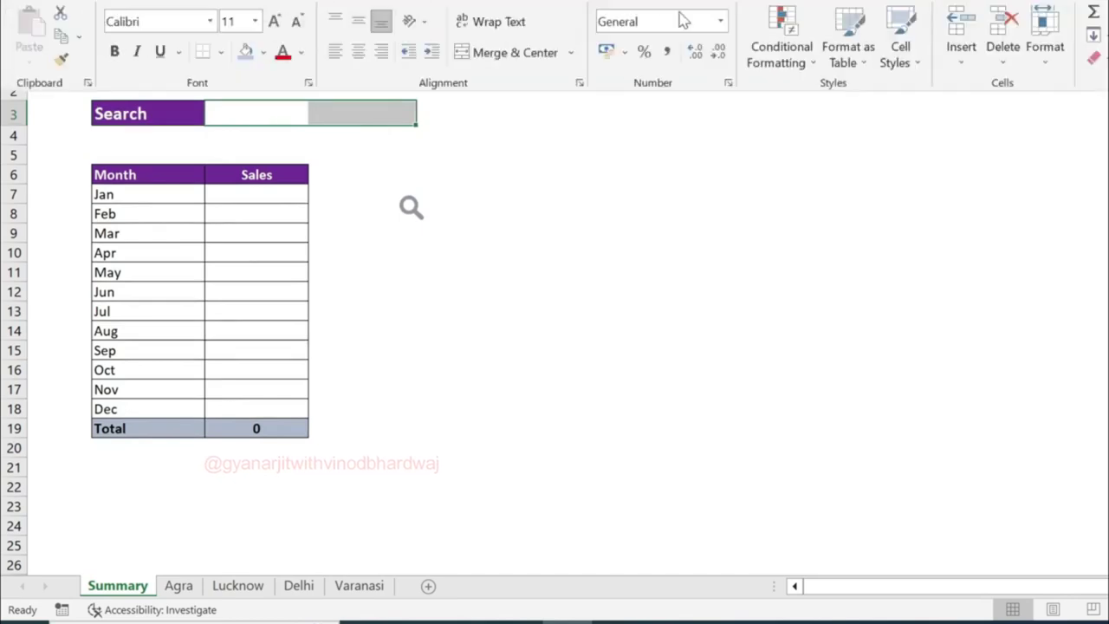
click(514, 59)
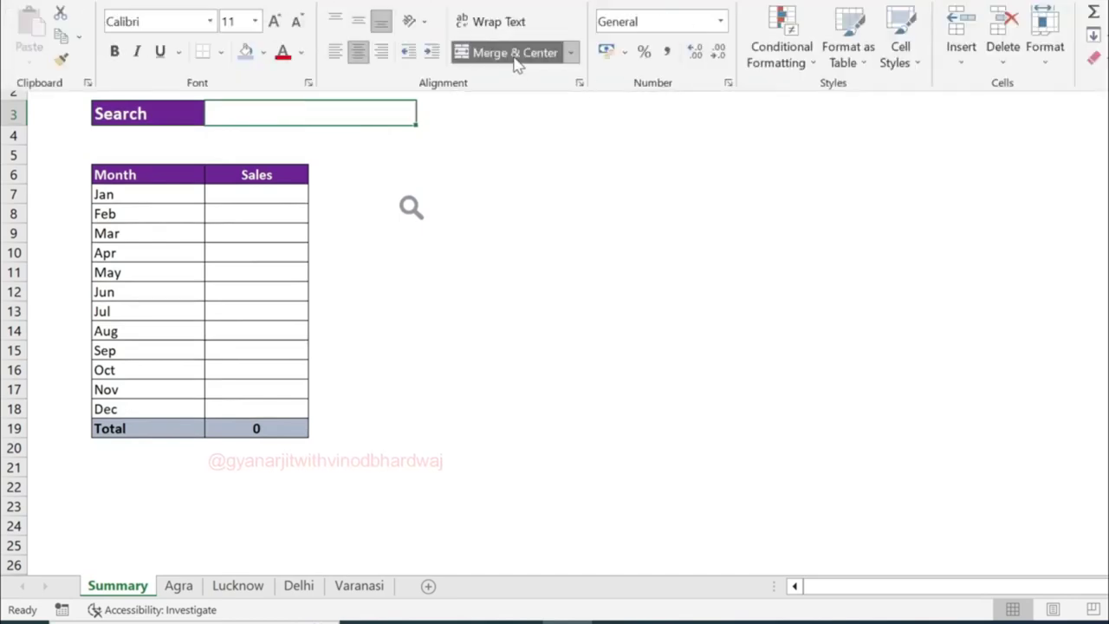
click(264, 53)
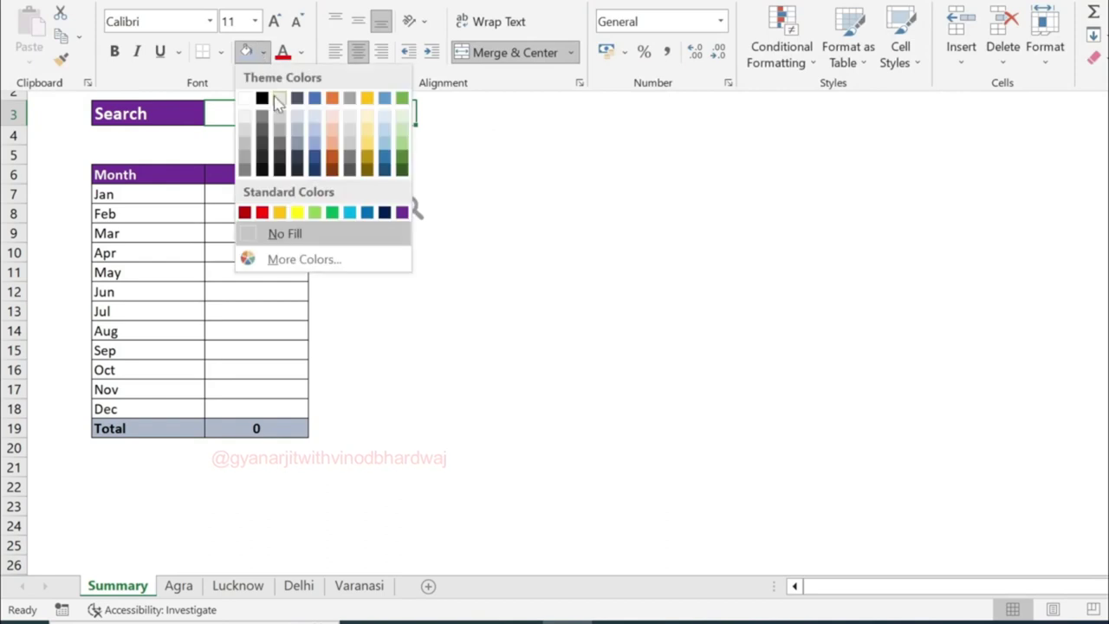
click(315, 132)
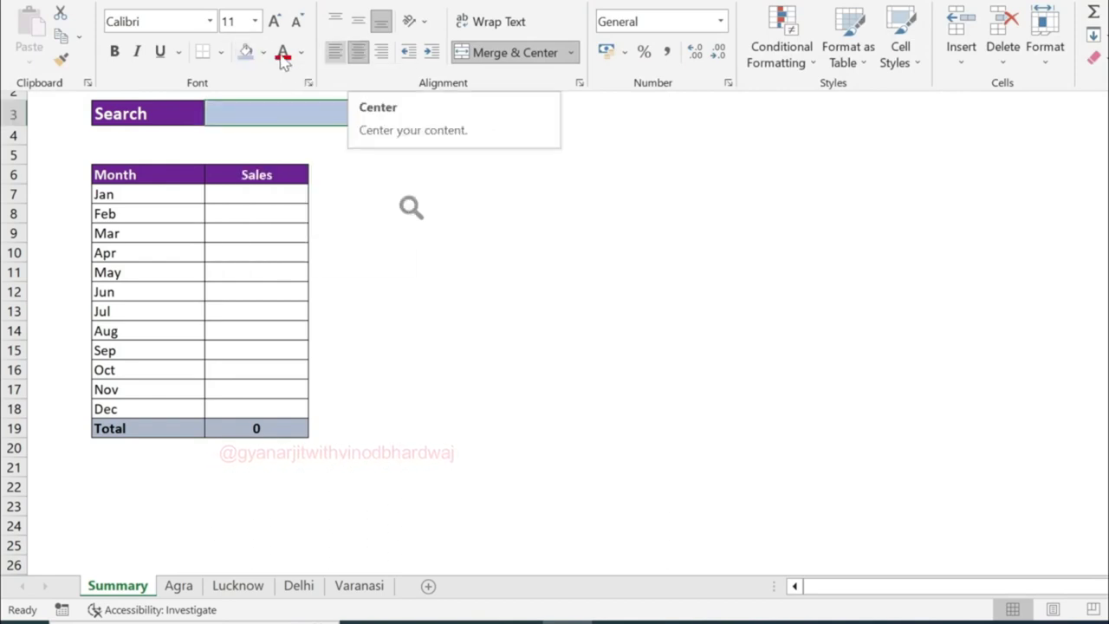
Make the search box text bold at 12 point.
click(114, 52)
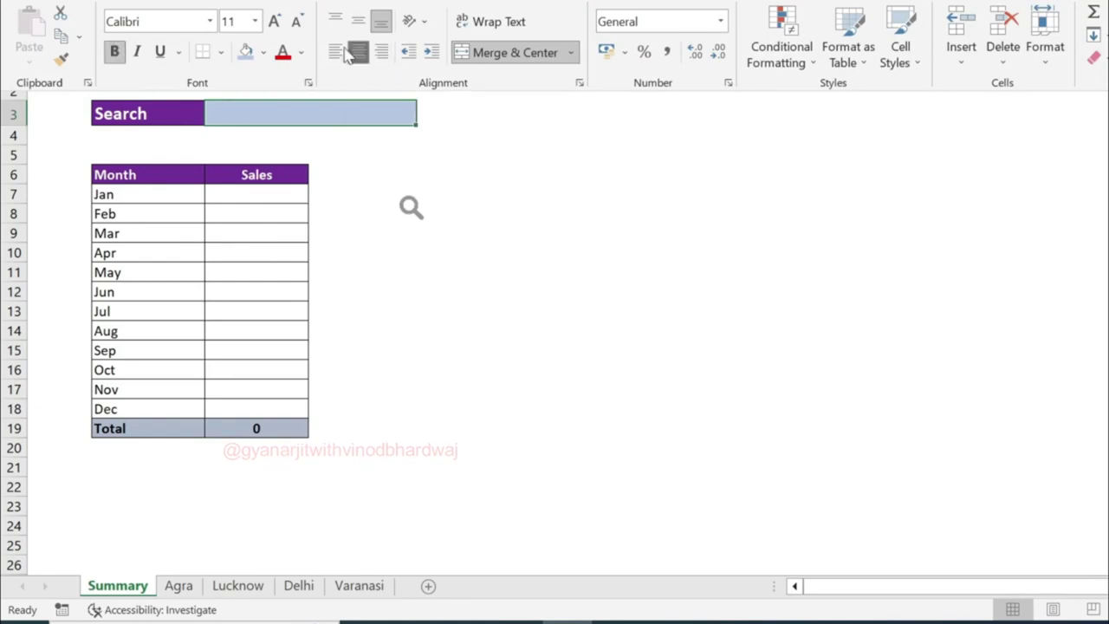
click(274, 21)
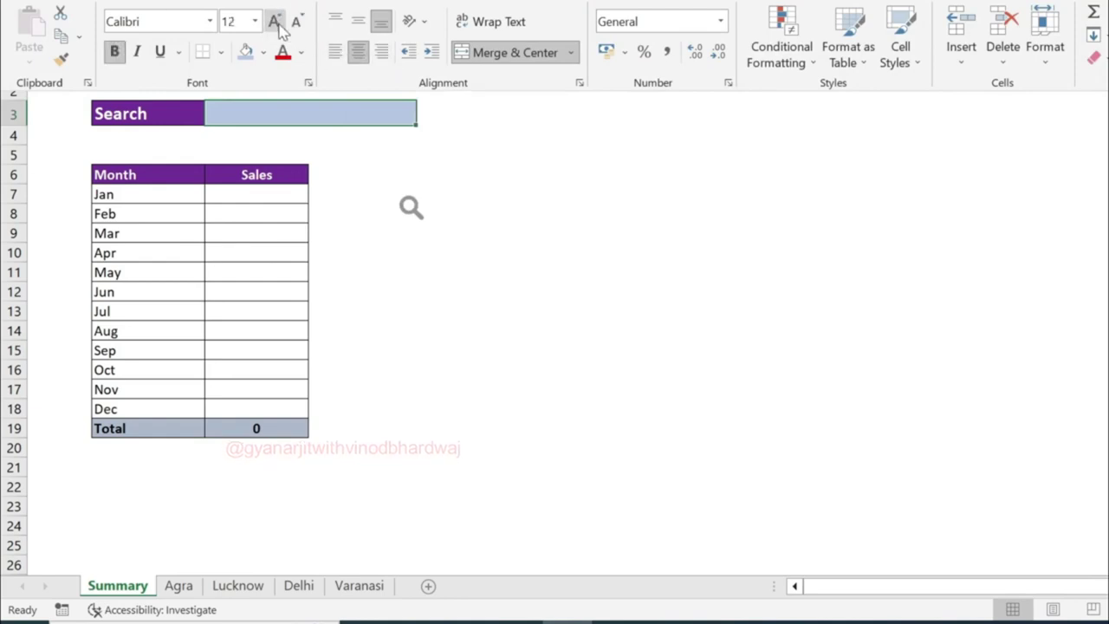
click(559, 215)
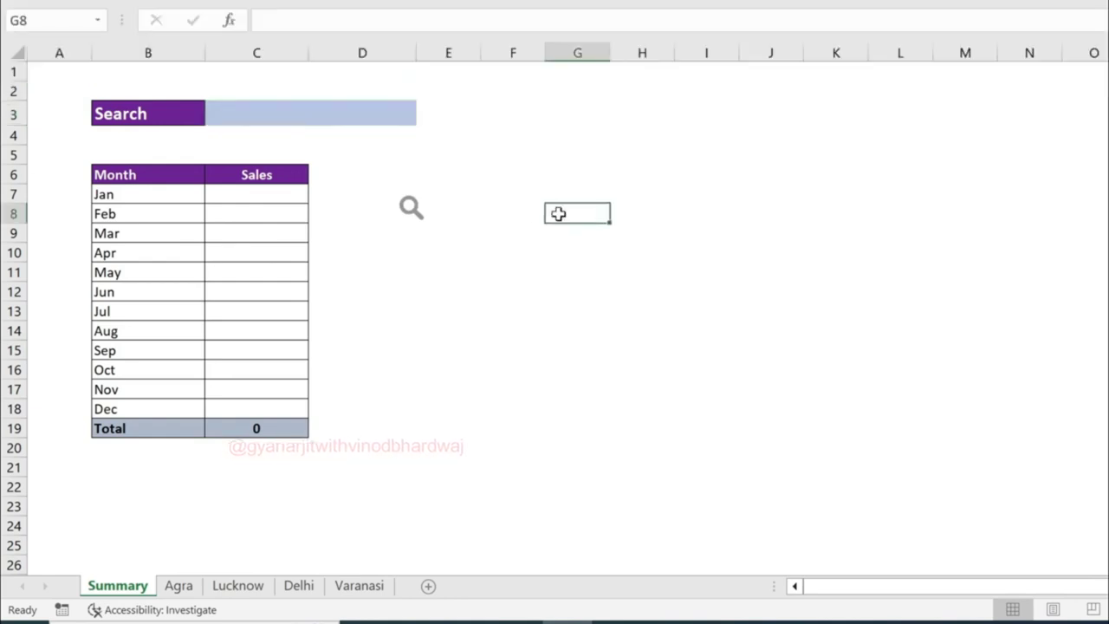
Move the magnifier picture onto the right end of the light blue search box.
click(411, 206)
drag(409, 205, 399, 114)
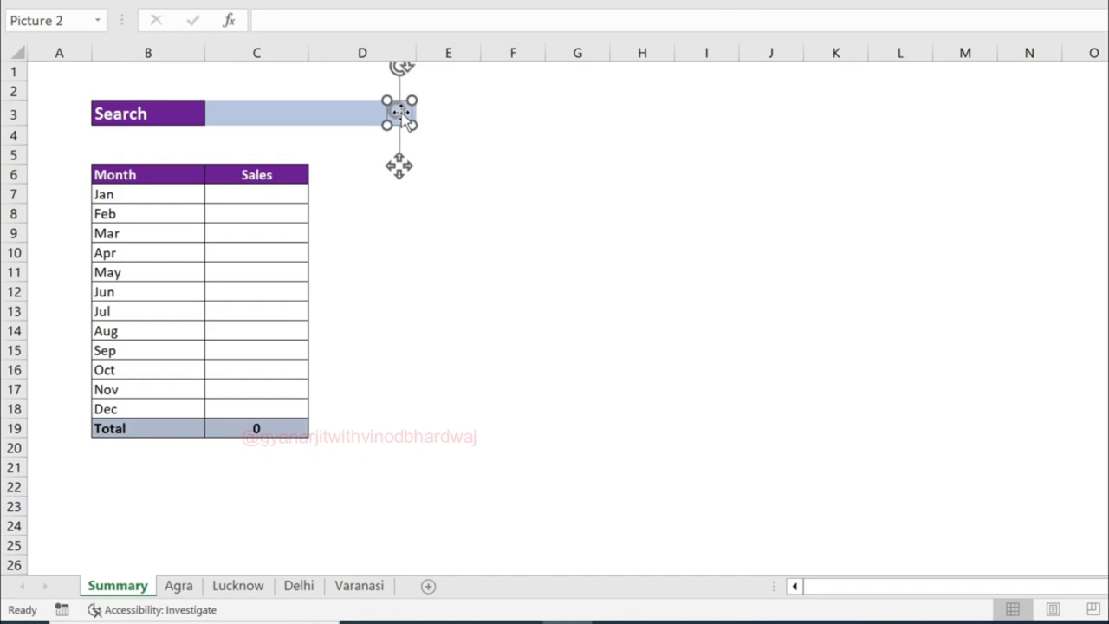
click(513, 311)
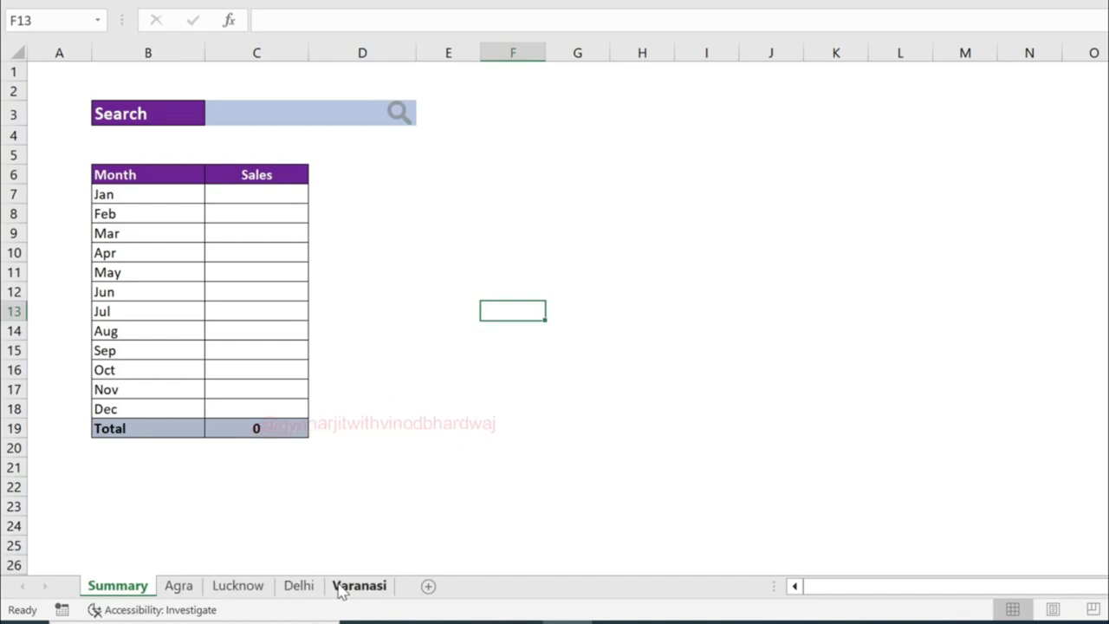
Review the Varanasi, Delhi, Lucknow and Agra sheets, then begin =vl in cell C7.
click(341, 589)
click(294, 588)
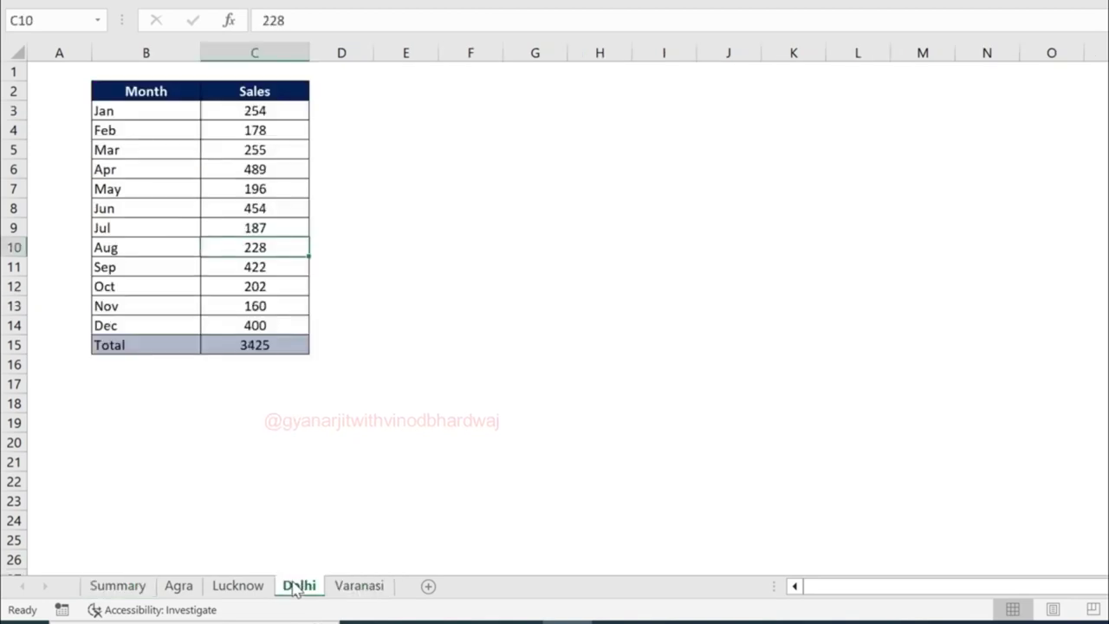
click(243, 591)
click(182, 593)
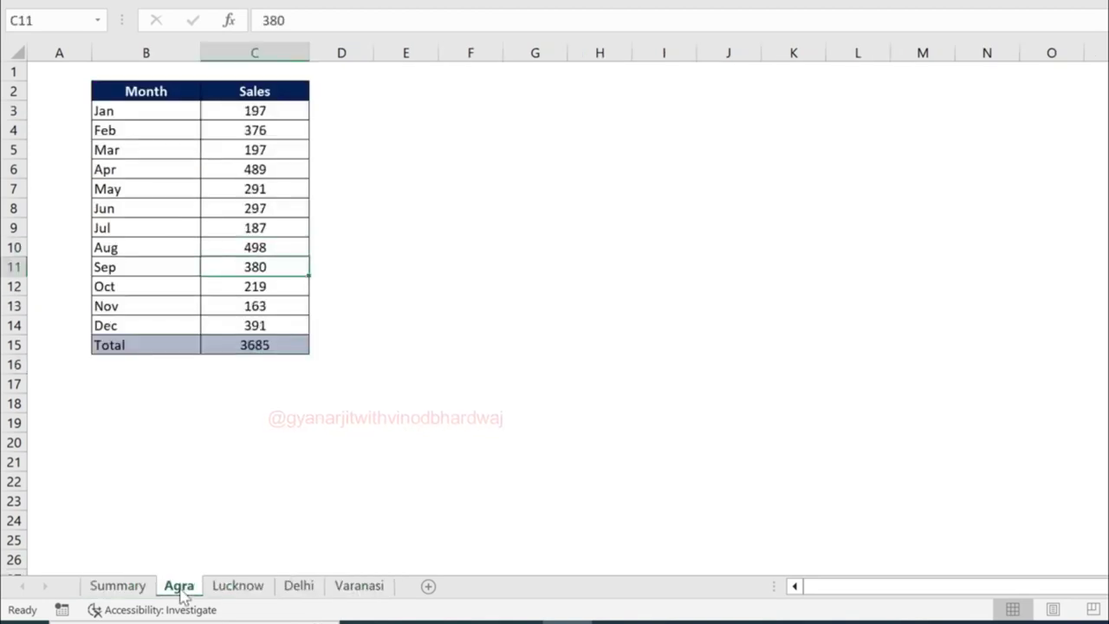
click(118, 586)
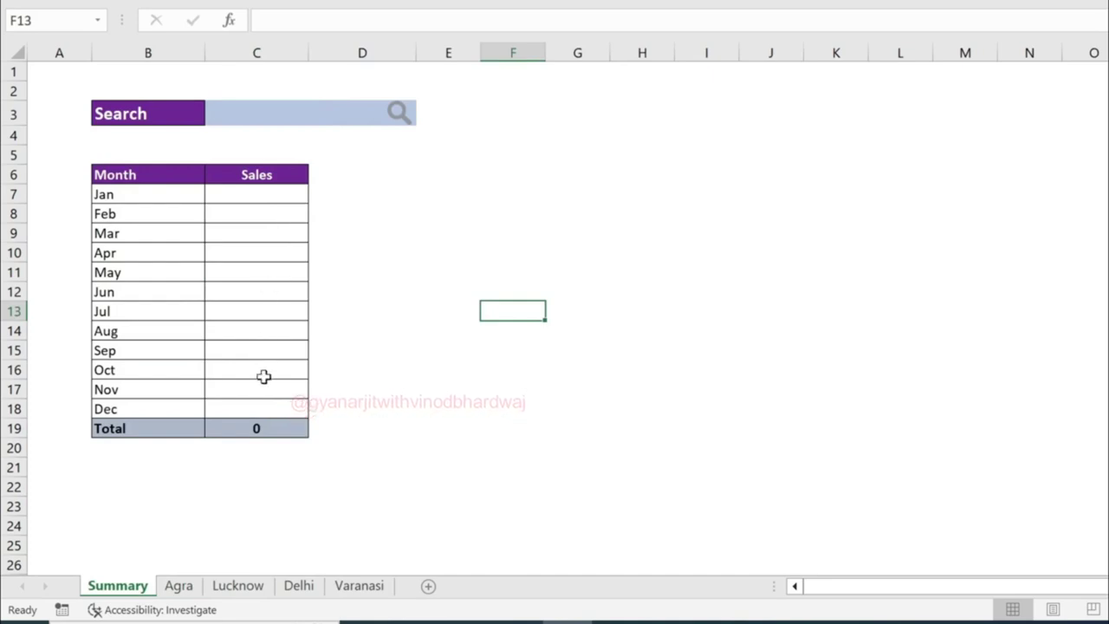
click(268, 197)
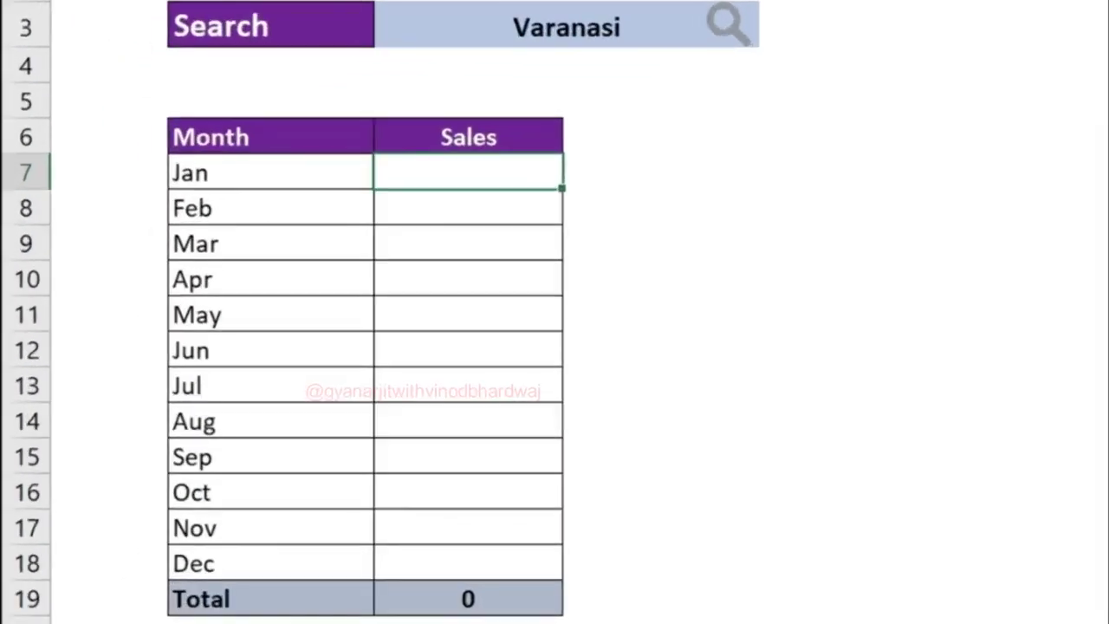
text(=vl)
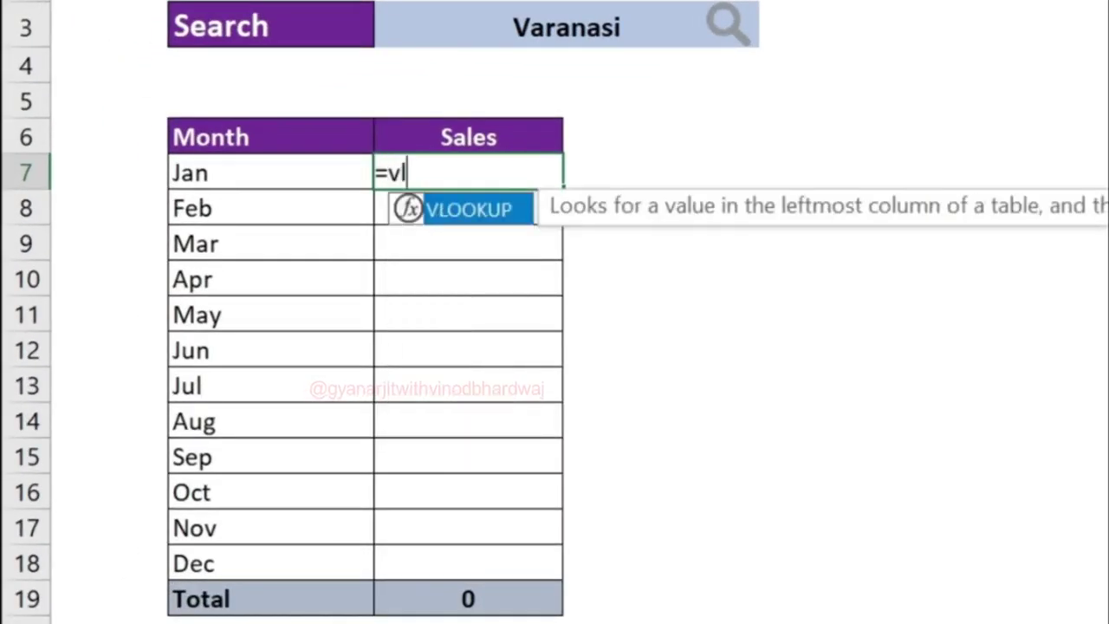
Start C7's formula as =VLOOKUP(B7, using the month in B7 as lookup value.
double_click(510, 211)
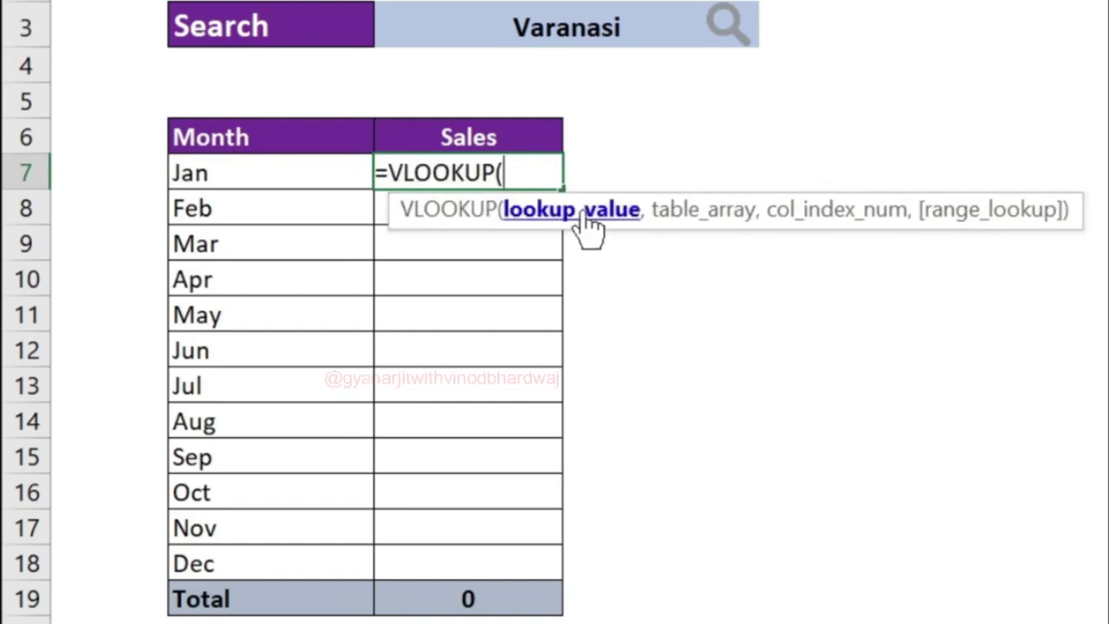
click(258, 175)
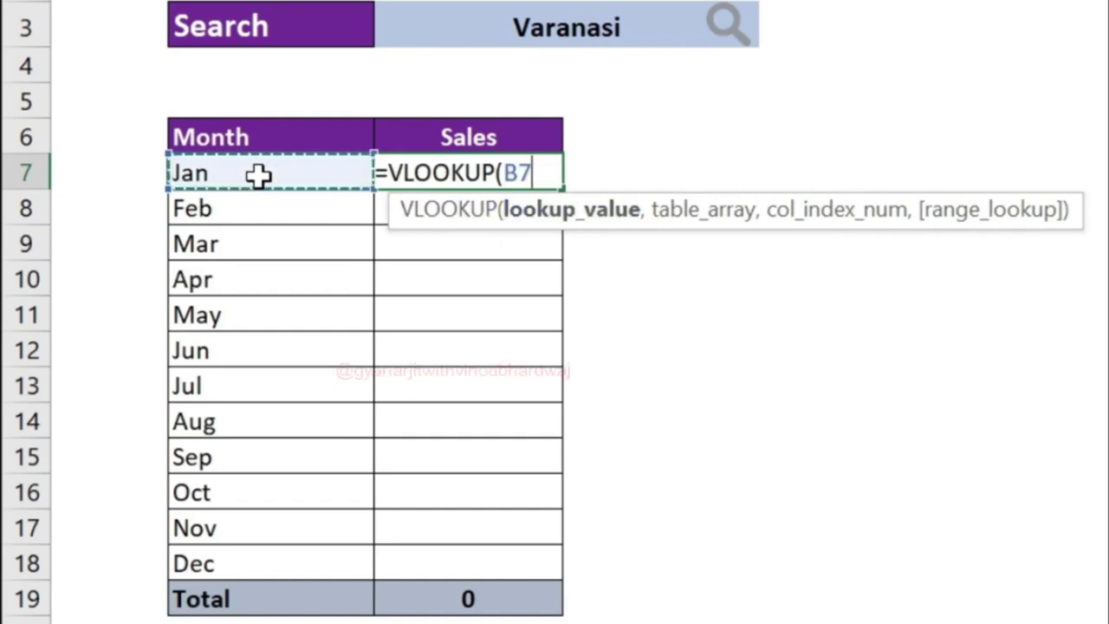
text(,)
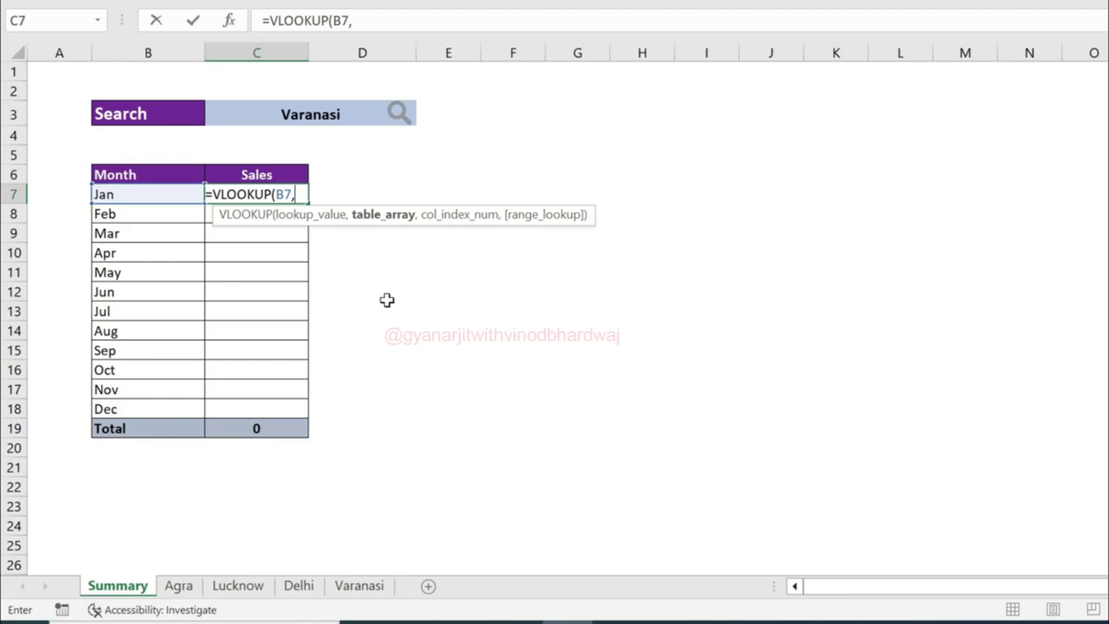
Complete C7 as =VLOOKUP(B7,Lucknow!$B$3:$C$14,2,0), returning 282 for Jan.
click(238, 586)
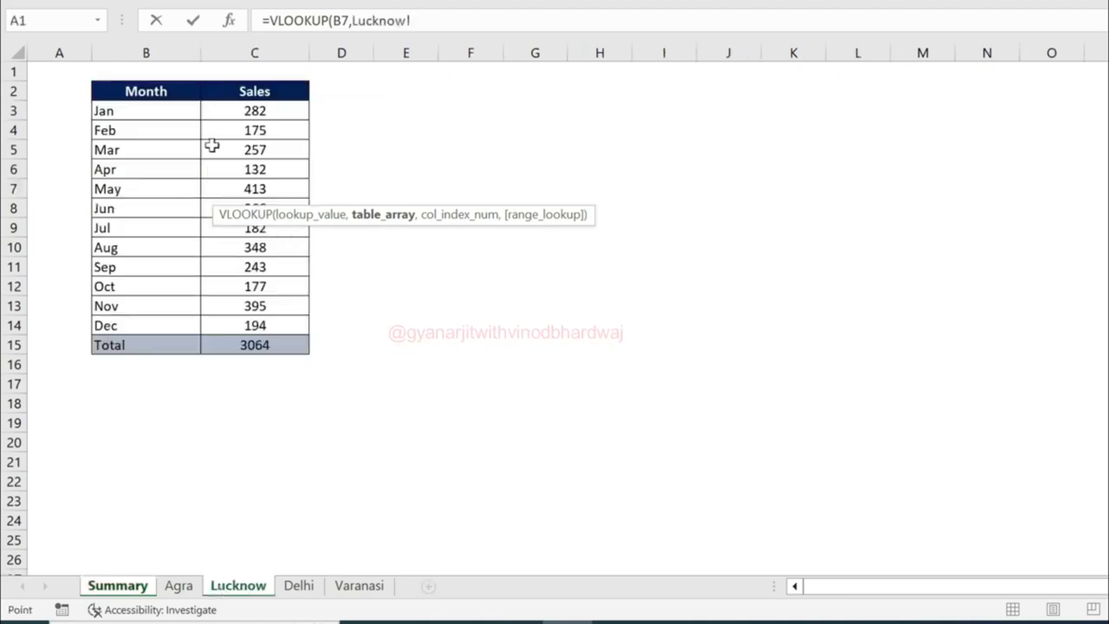
drag(124, 108, 252, 305)
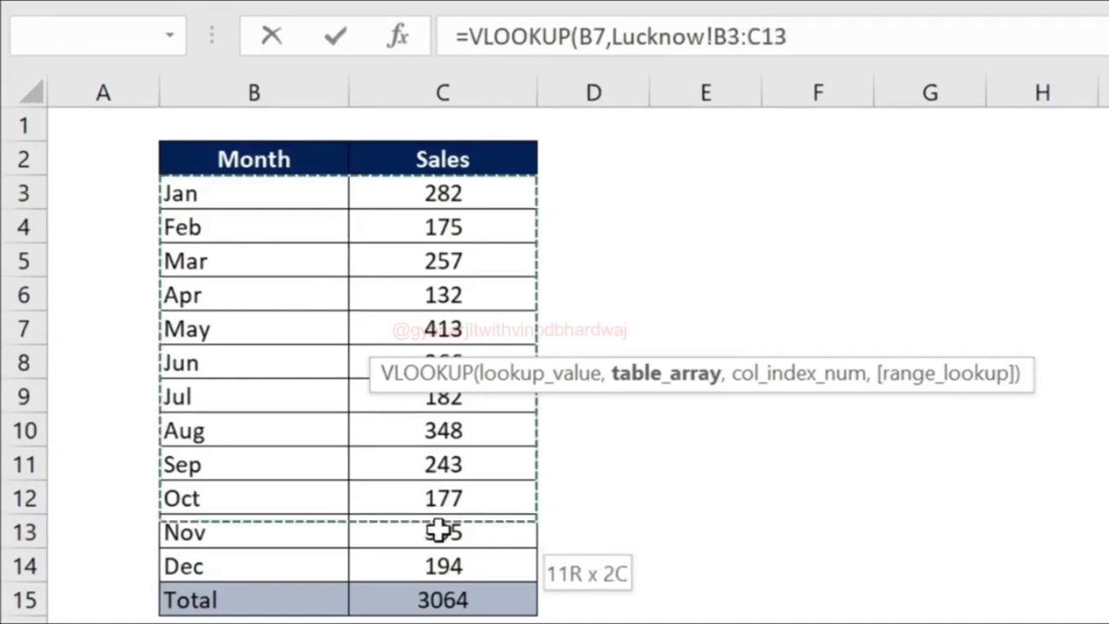
drag(439, 531, 440, 556)
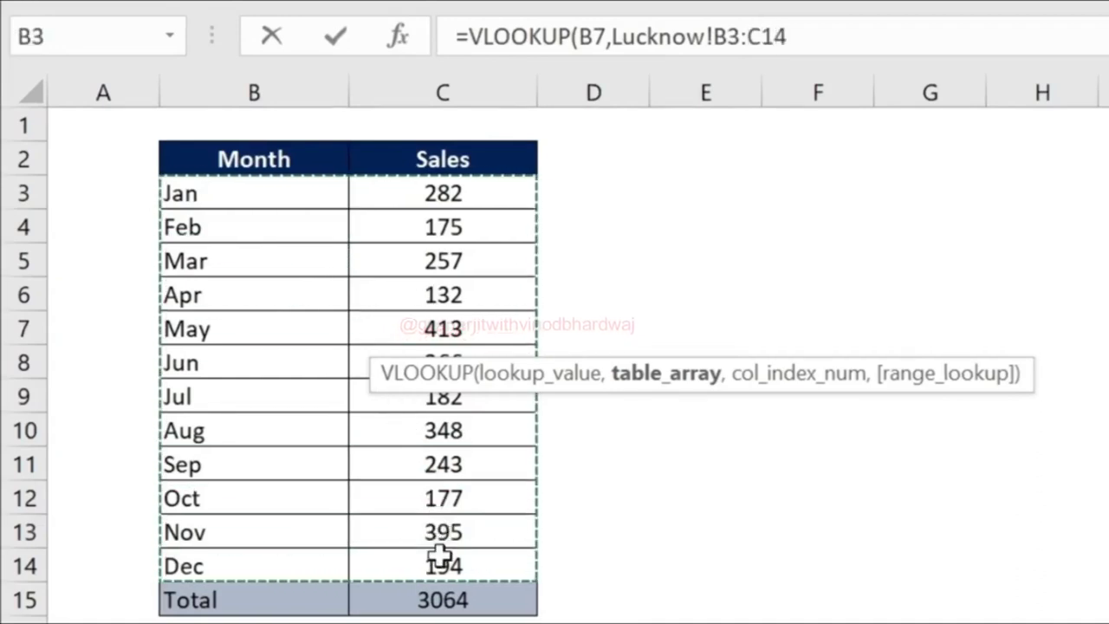
key(F4)
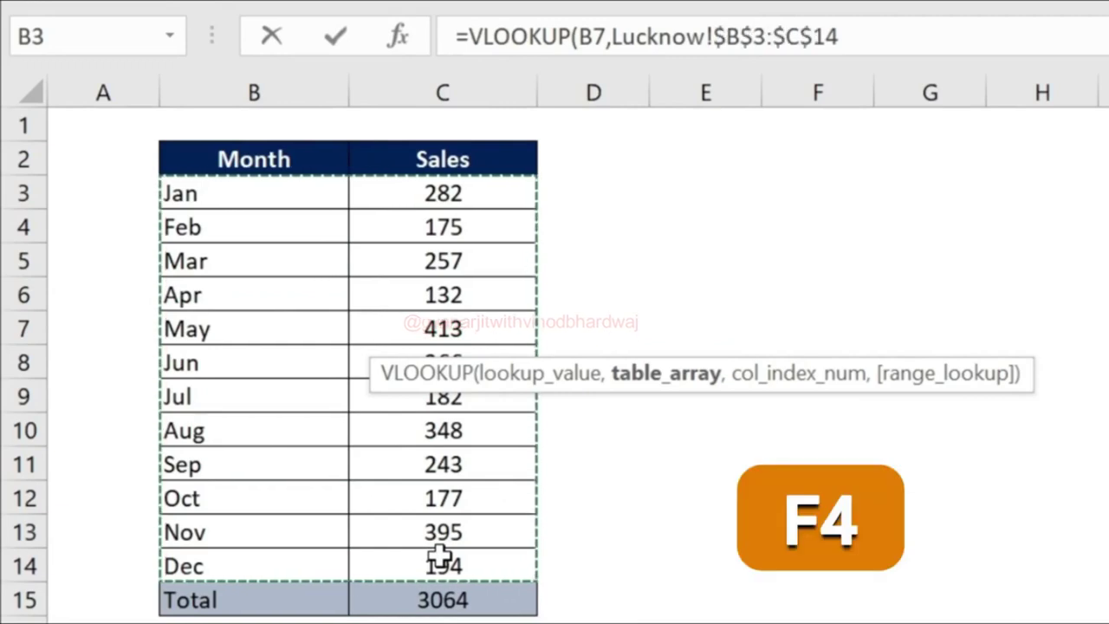
text(,)
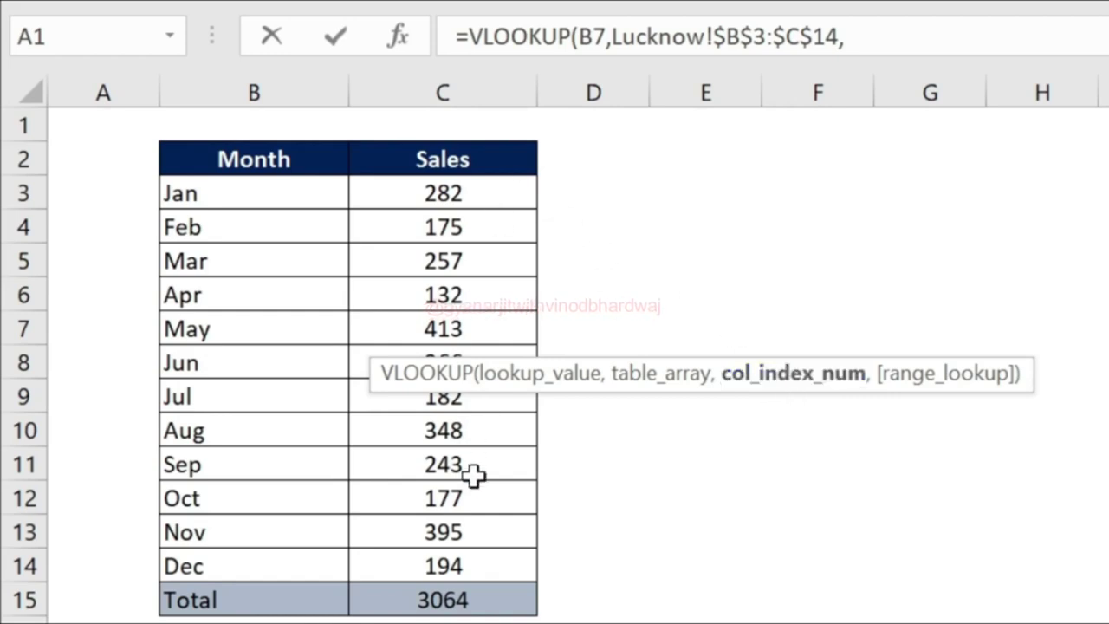
click(845, 37)
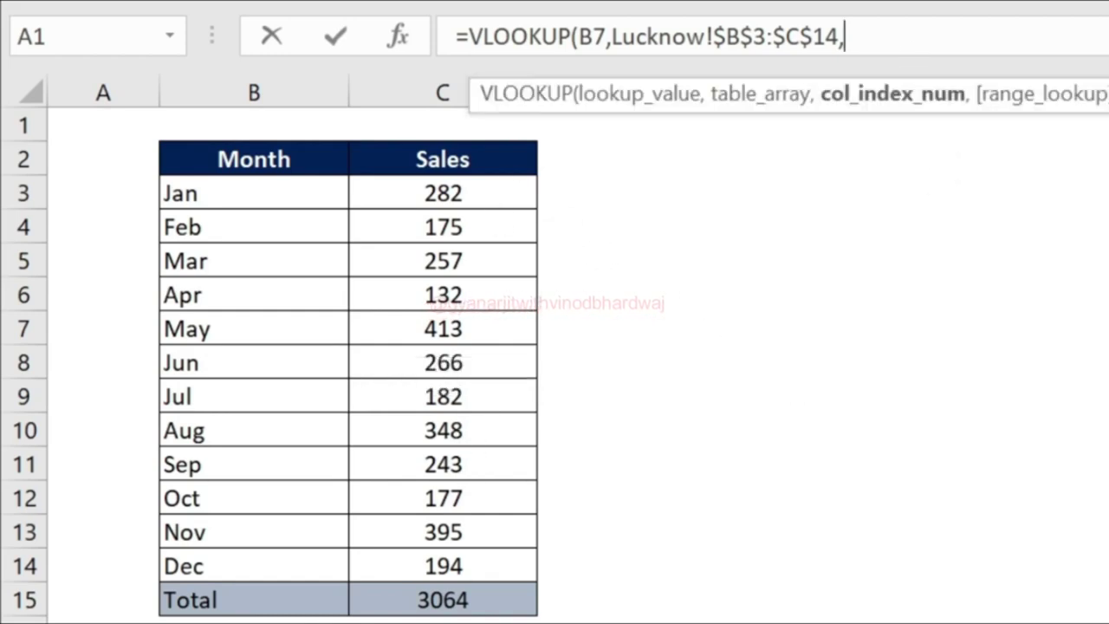
text(2,)
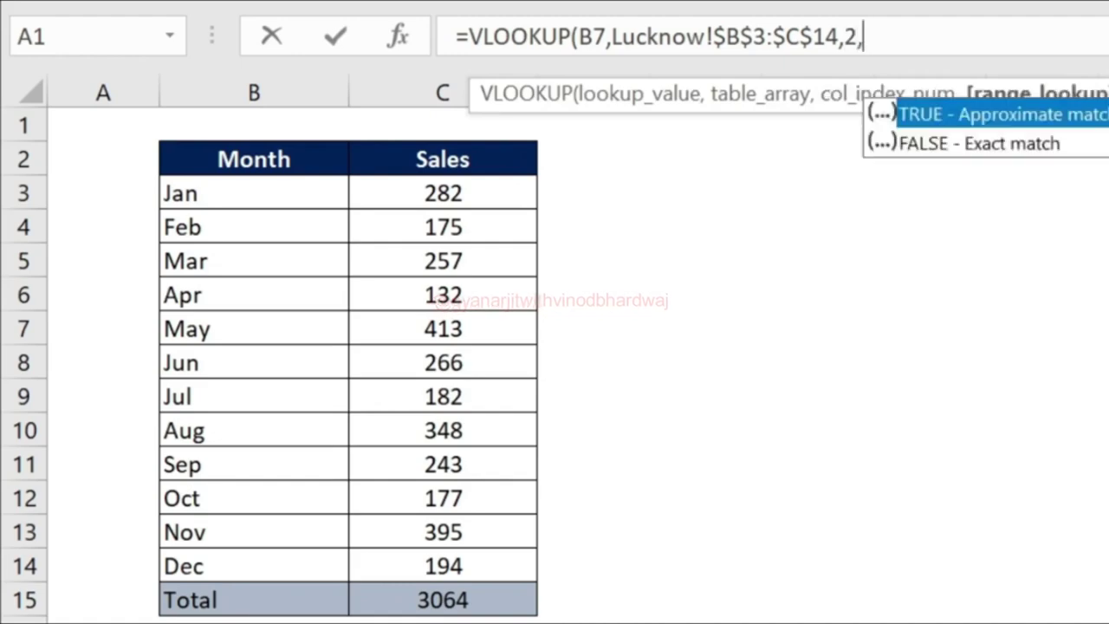
text(0))
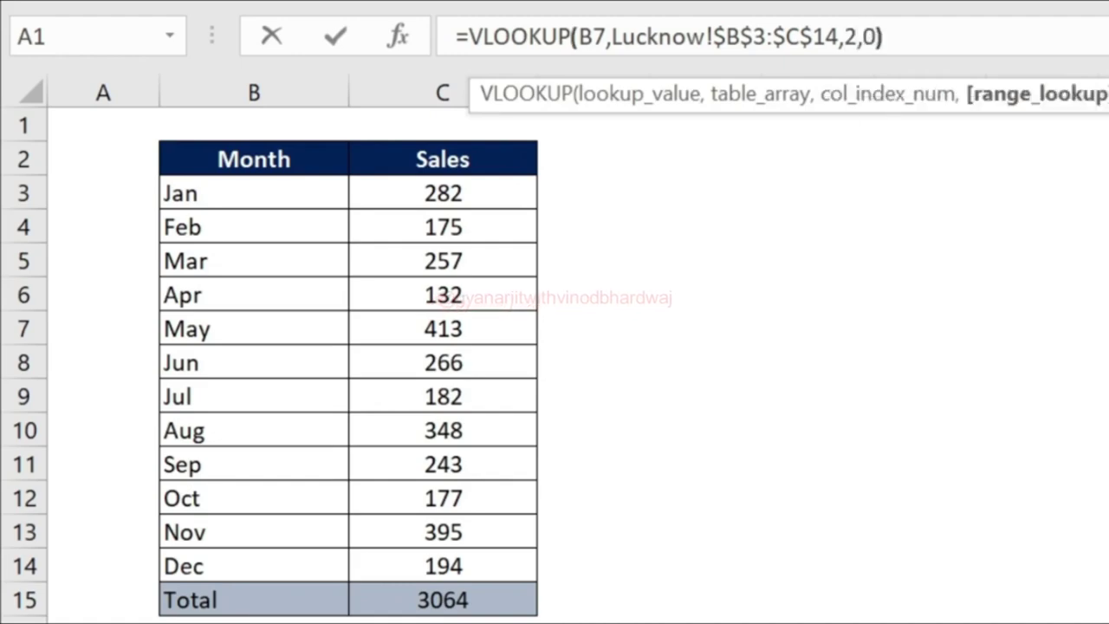
key(Return)
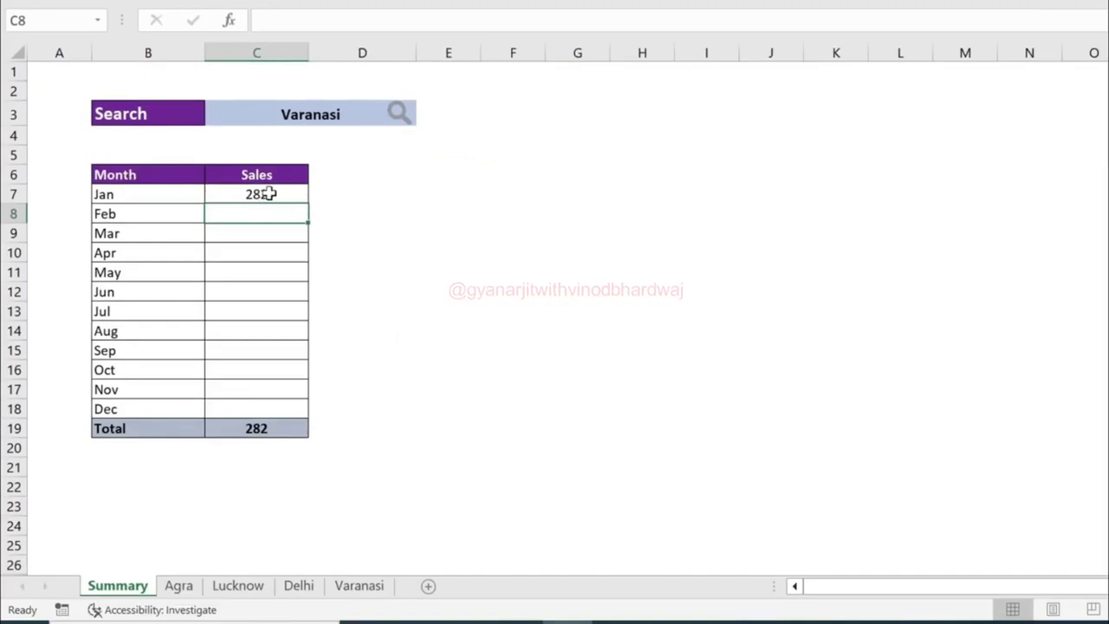
Copy C7's lookup down to C18, totalling 3064, and verify against the Lucknow sheet.
click(264, 192)
drag(308, 205, 336, 418)
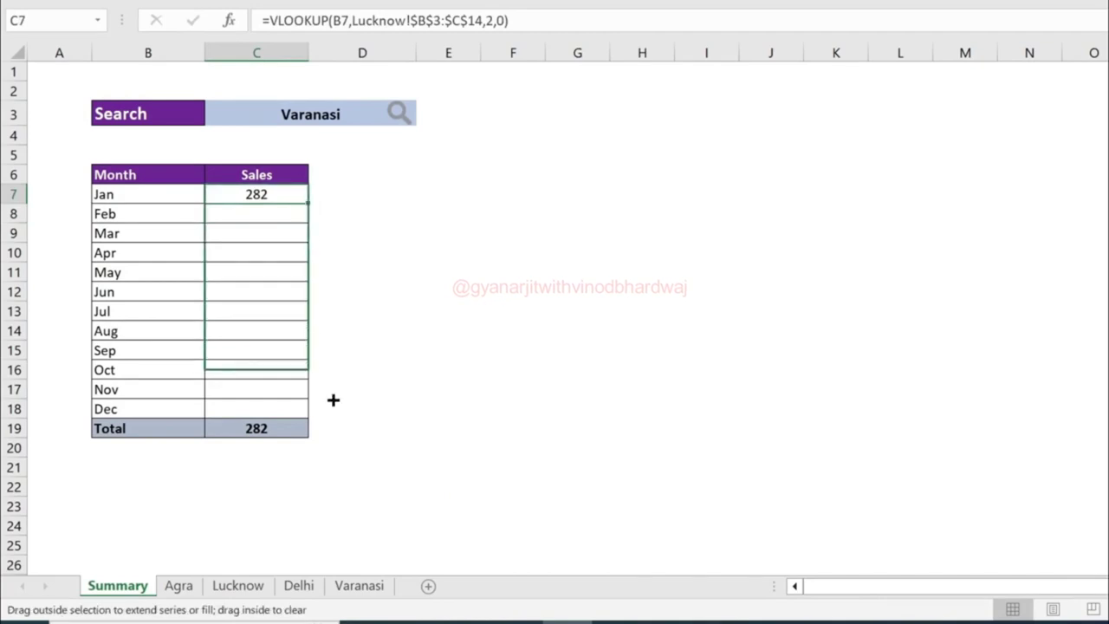
click(285, 503)
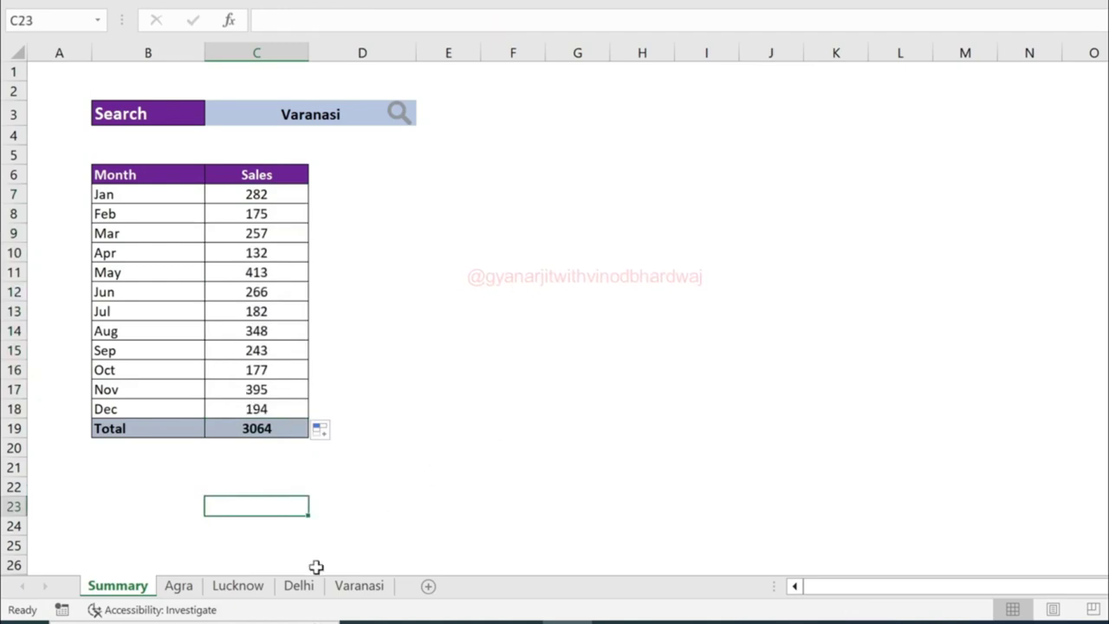
click(247, 593)
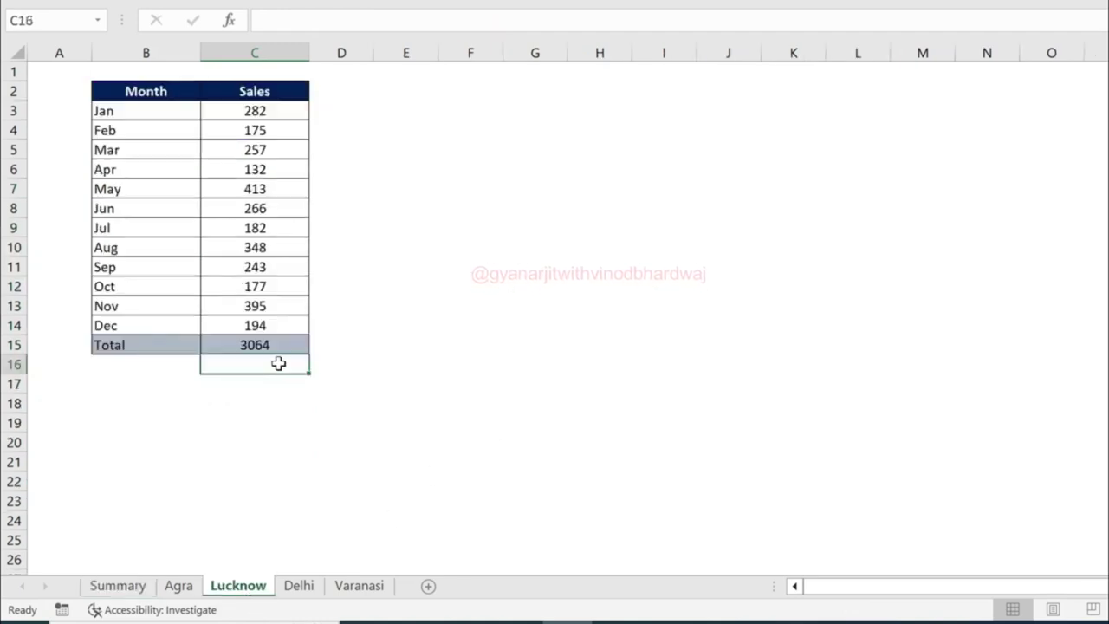
click(139, 588)
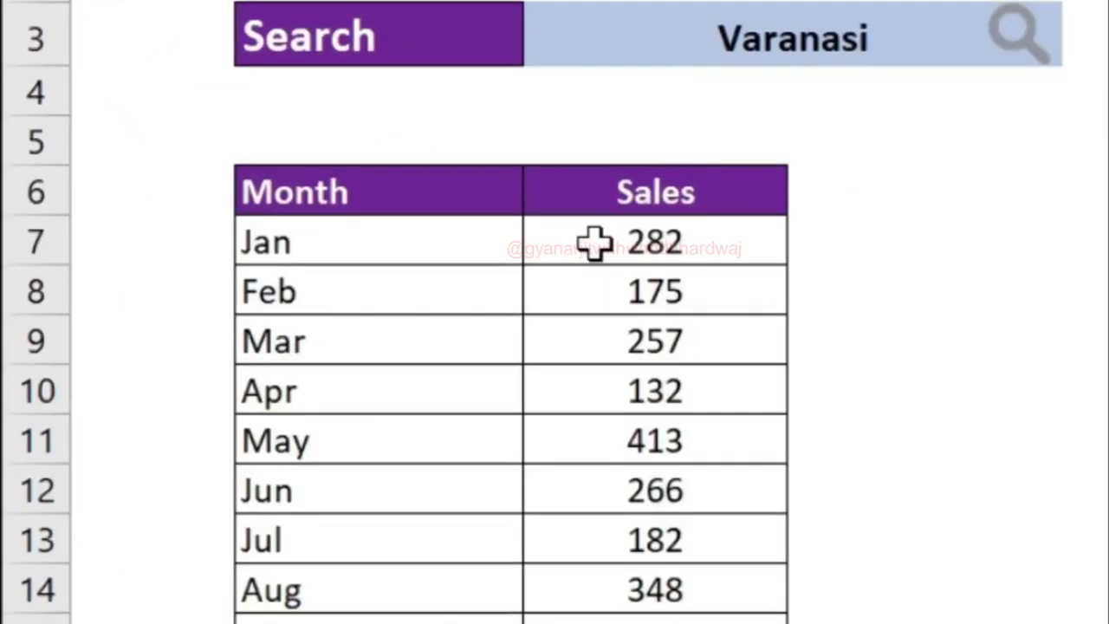
Insert INDIRECT( before the Lucknow table reference in C7's VLOOKUP formula.
click(596, 244)
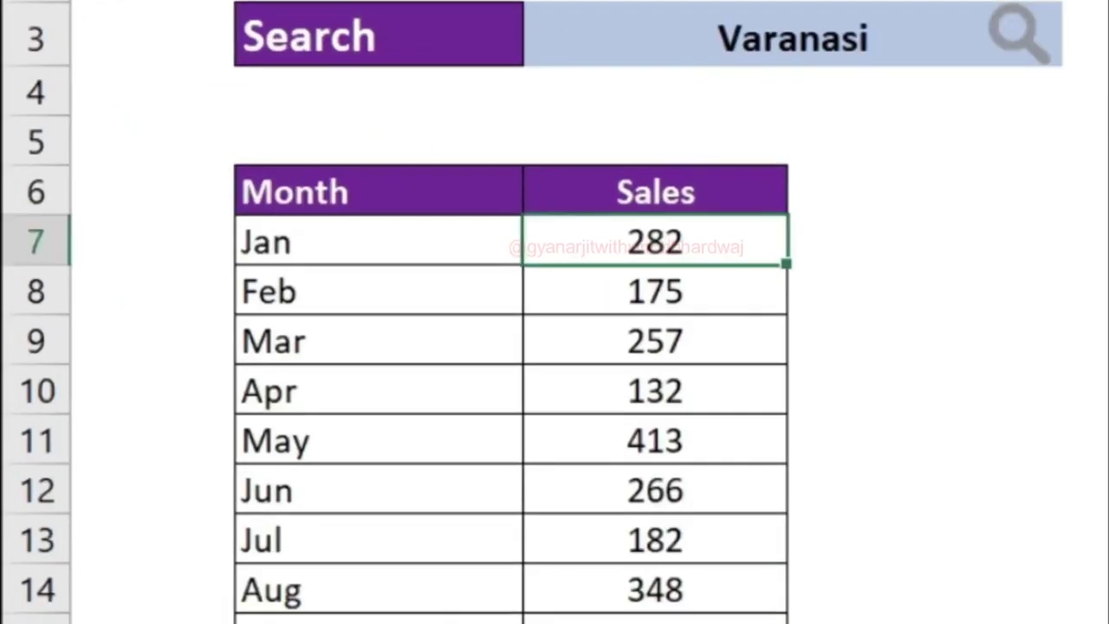
key(F2)
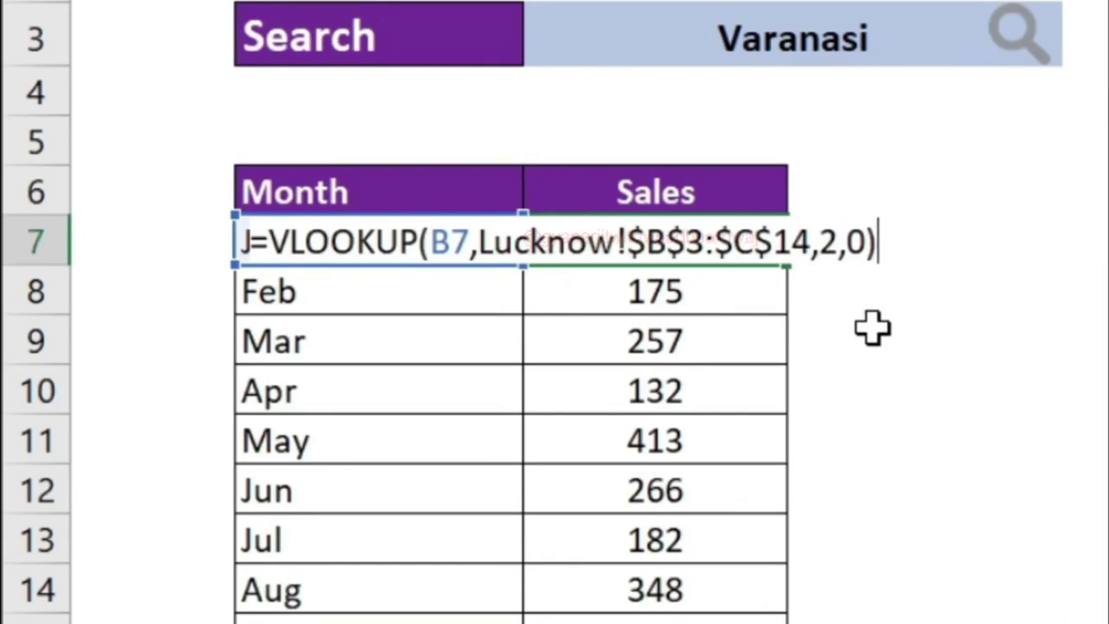
click(479, 241)
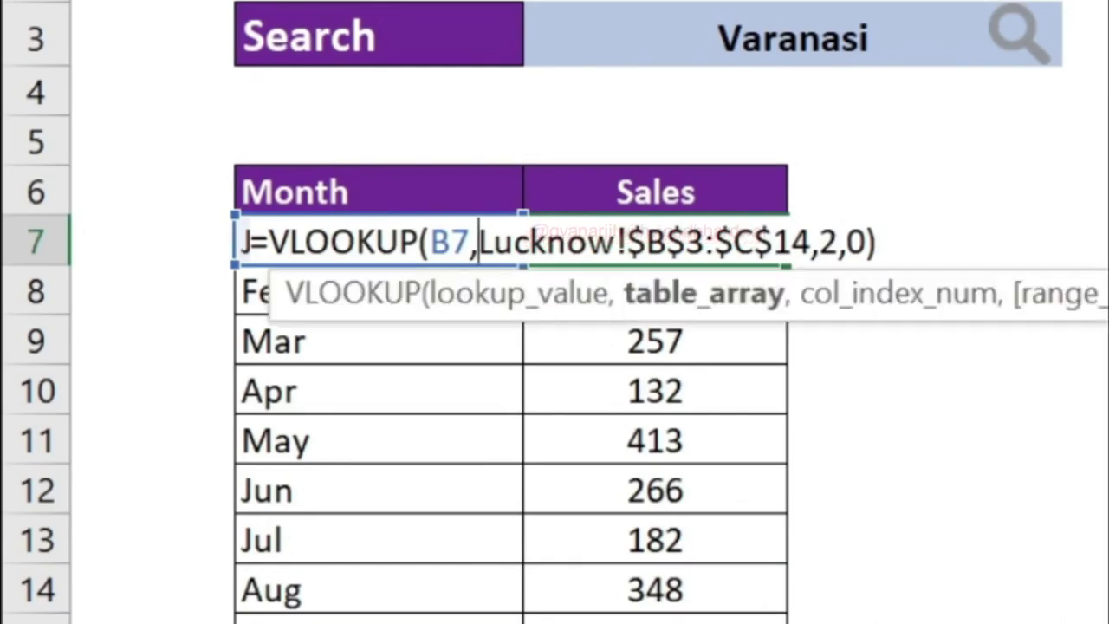
text(ind)
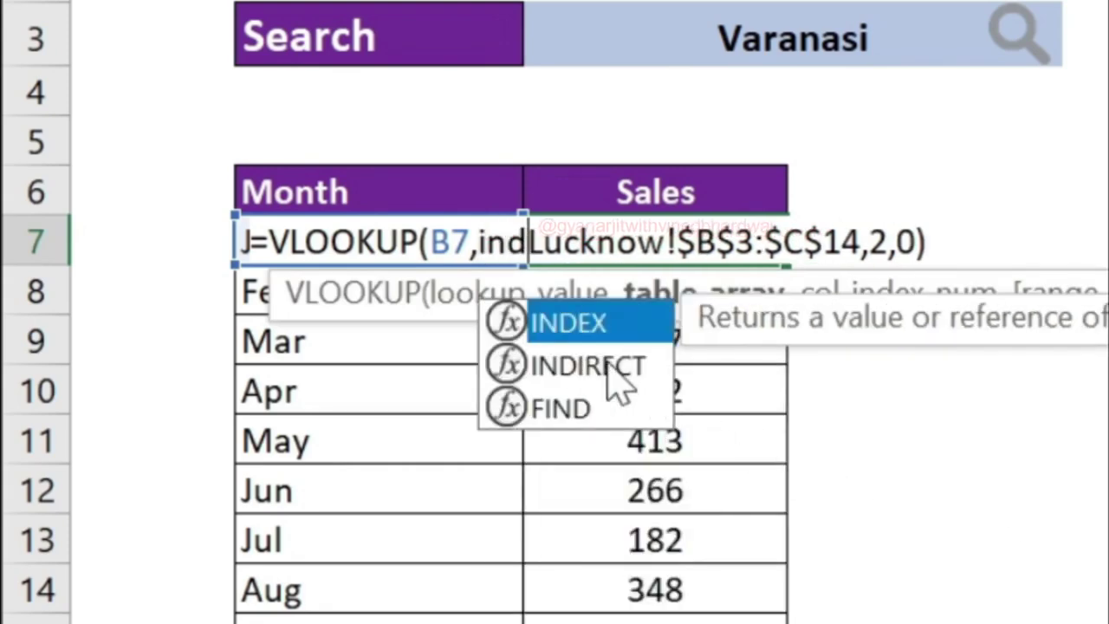
double_click(611, 368)
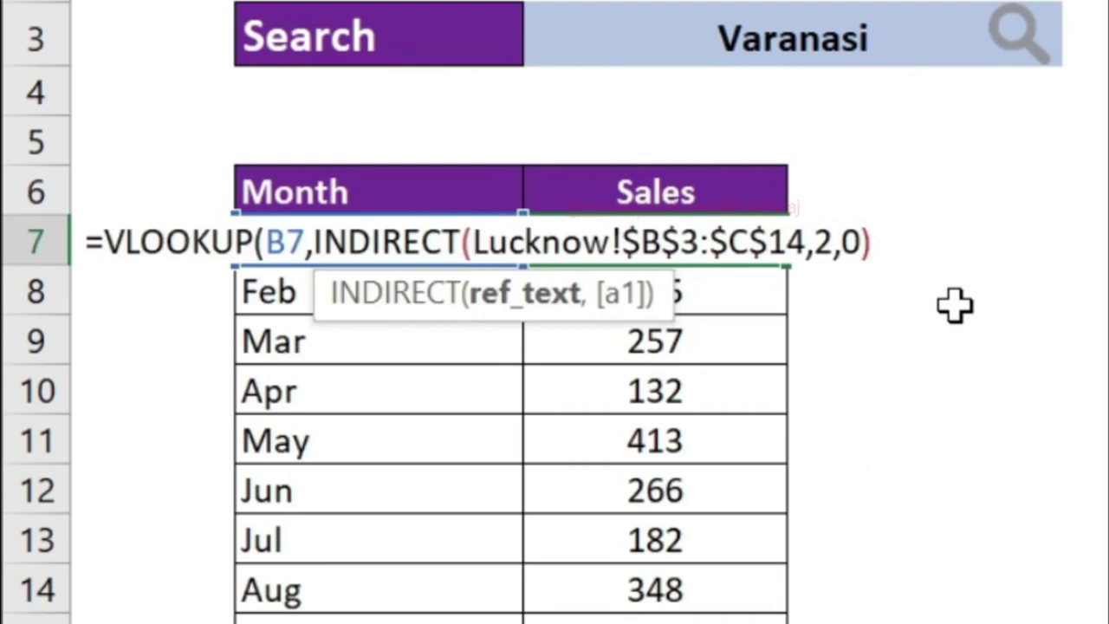
Build INDIRECT's sheet reference from search cell $C$3 instead of Lucknow, returning 397 for Jan.
text(")
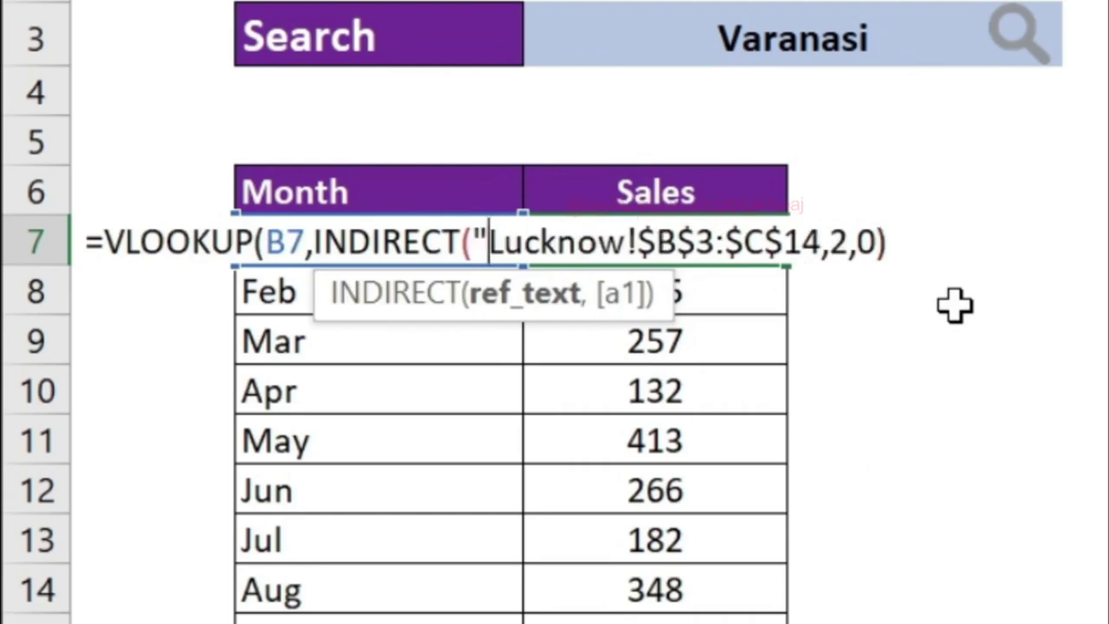
text(')
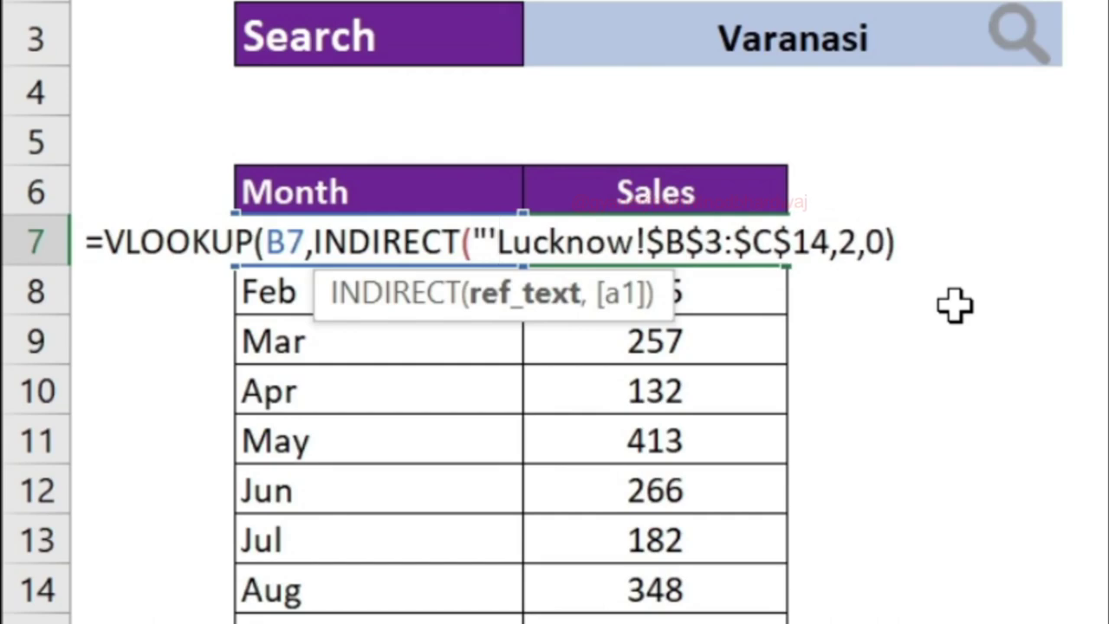
text(")
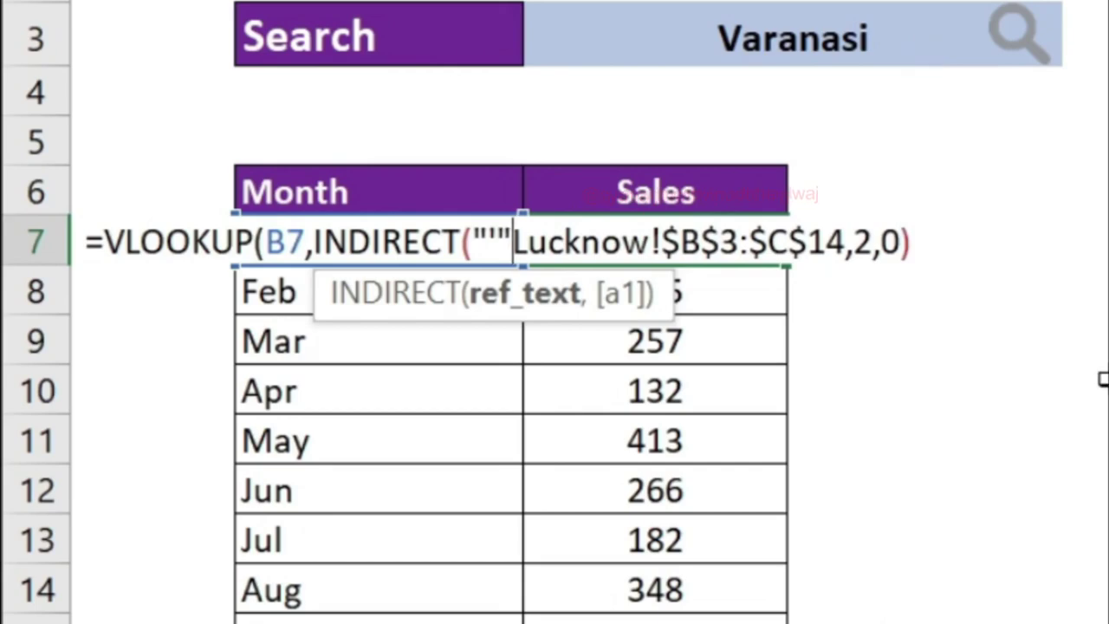
text(&)
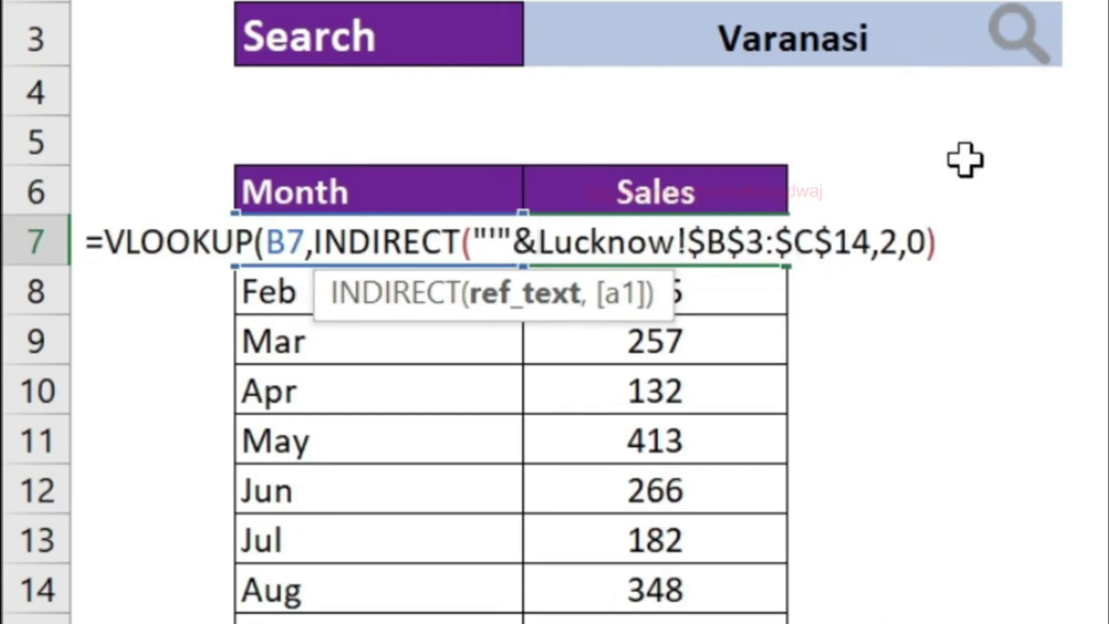
click(845, 37)
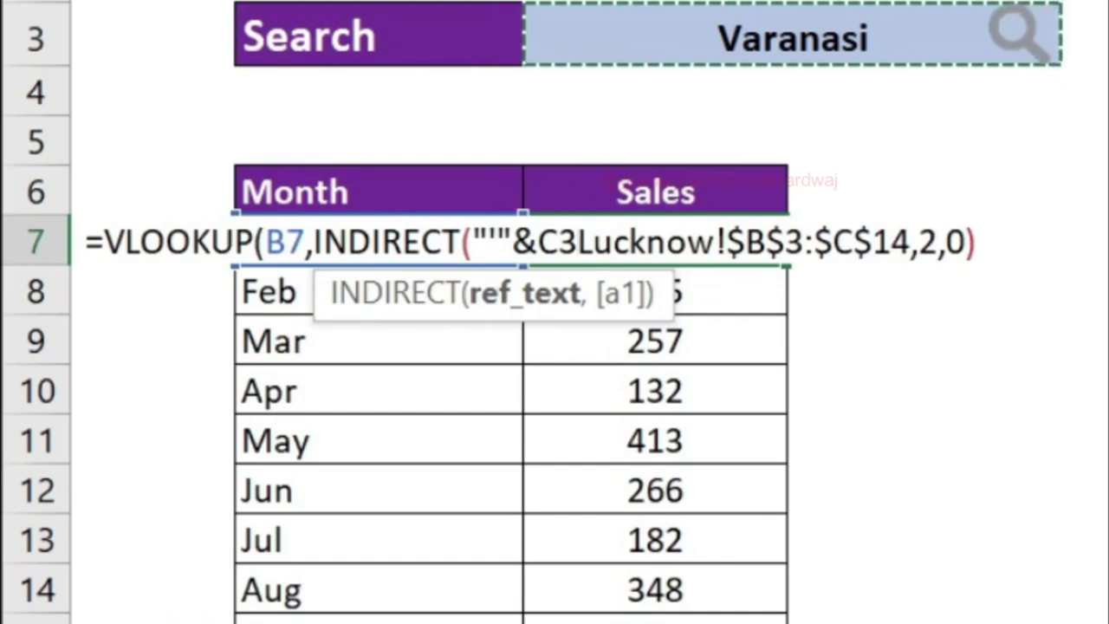
key(F4)
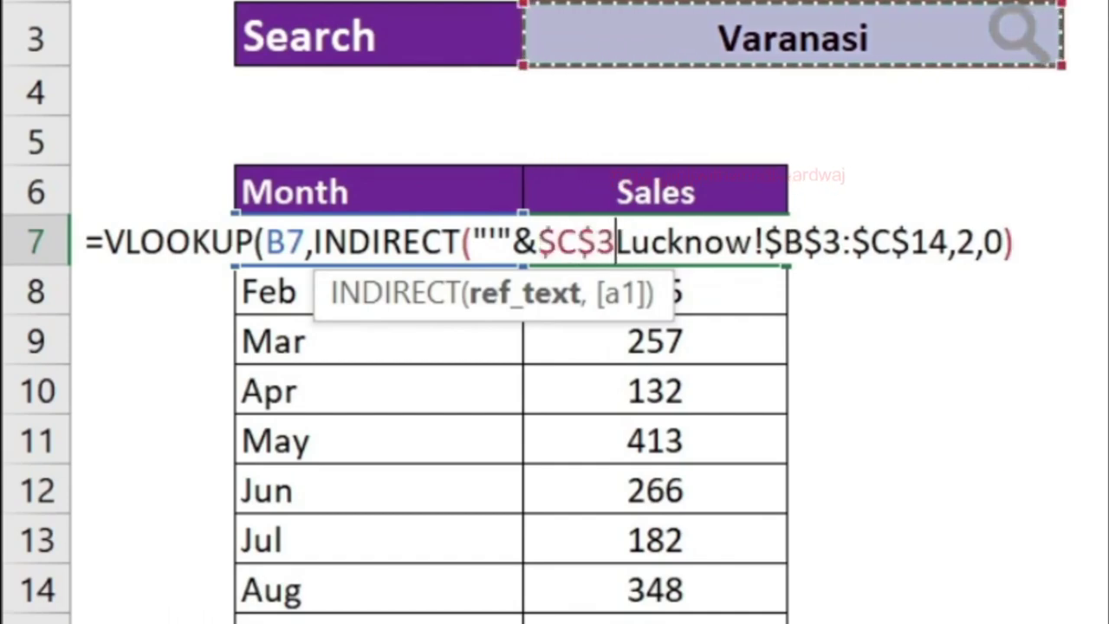
key(Delete)
key(Delete)
key(Delete)
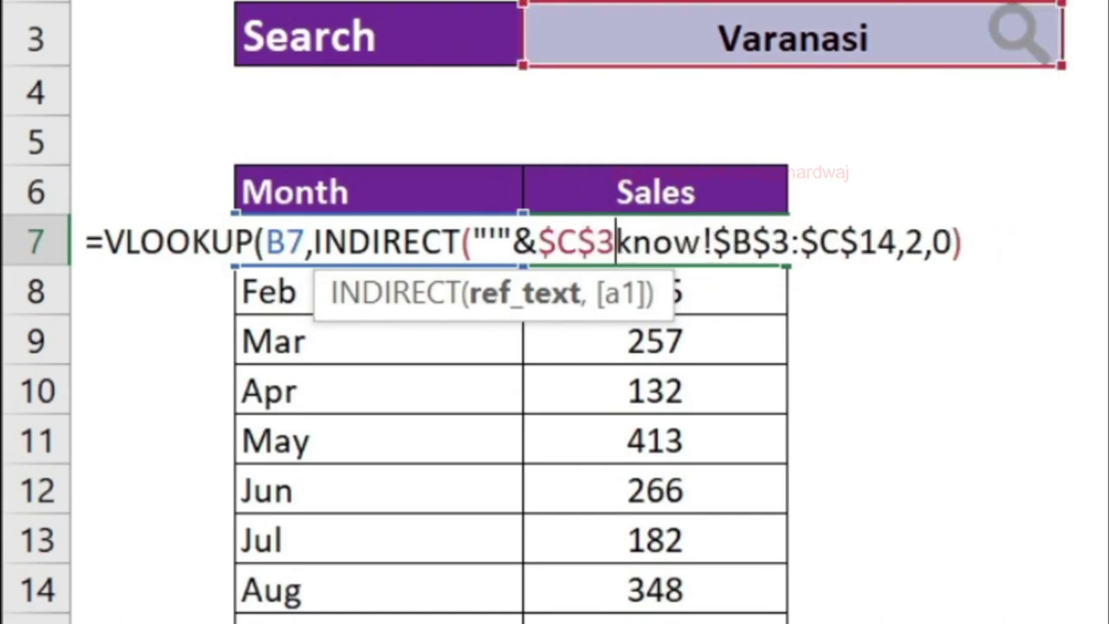
key(Delete)
key(Delete)
key(Delete)
key(Delete)
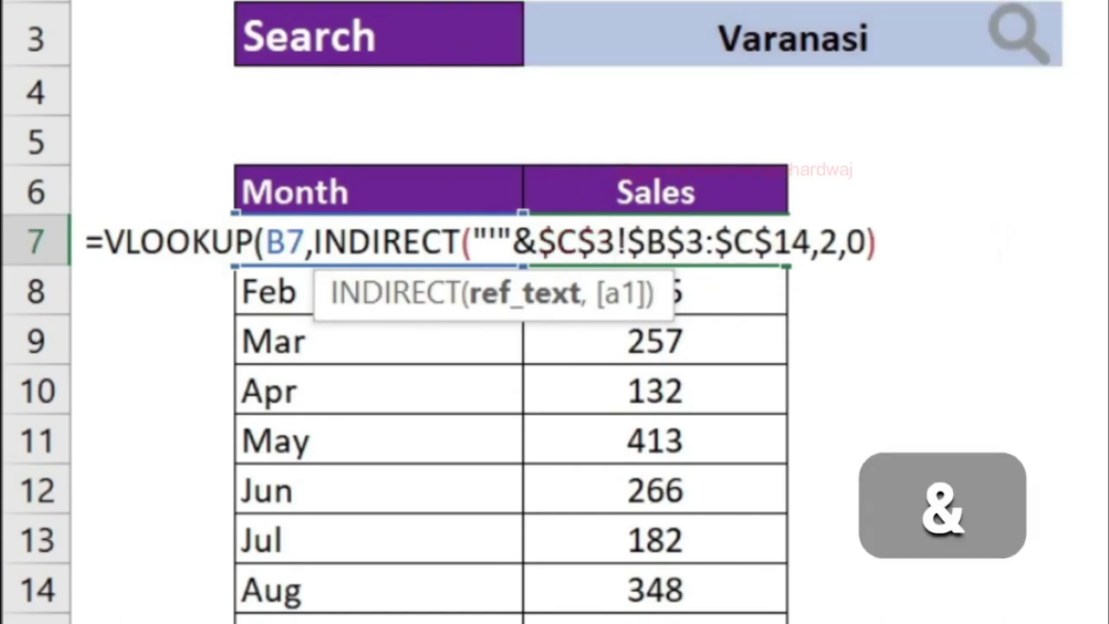
text(&)
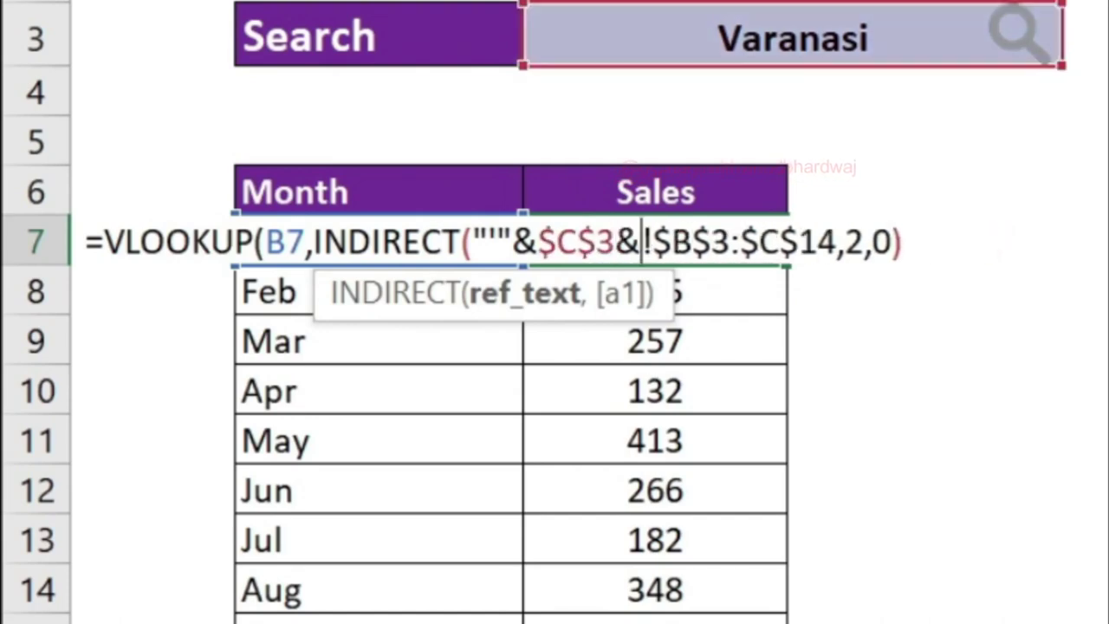
text(")
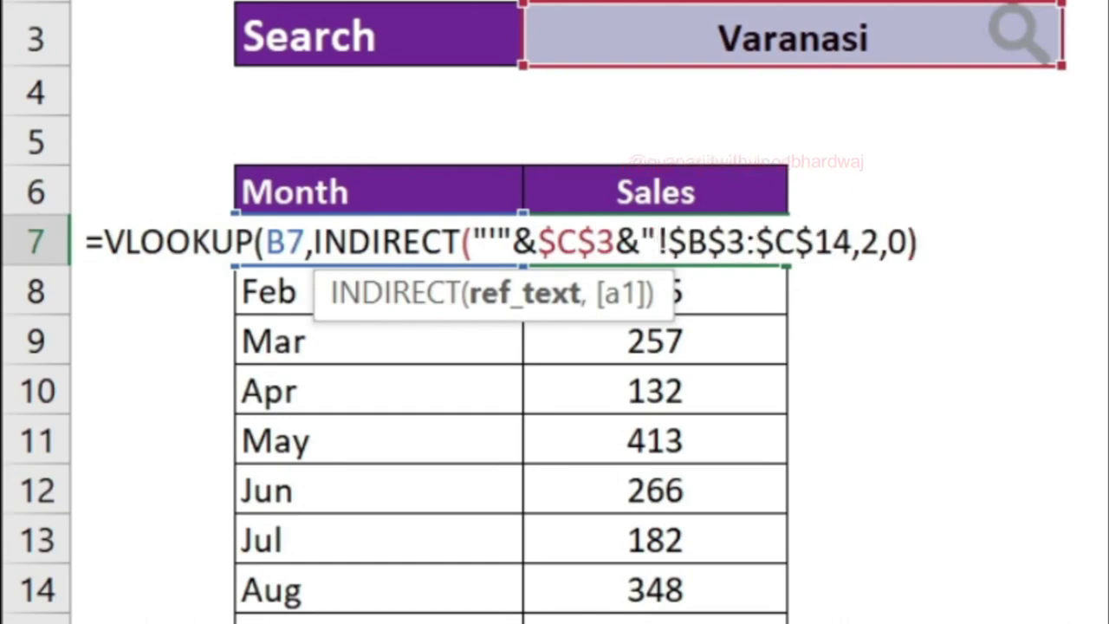
text(')
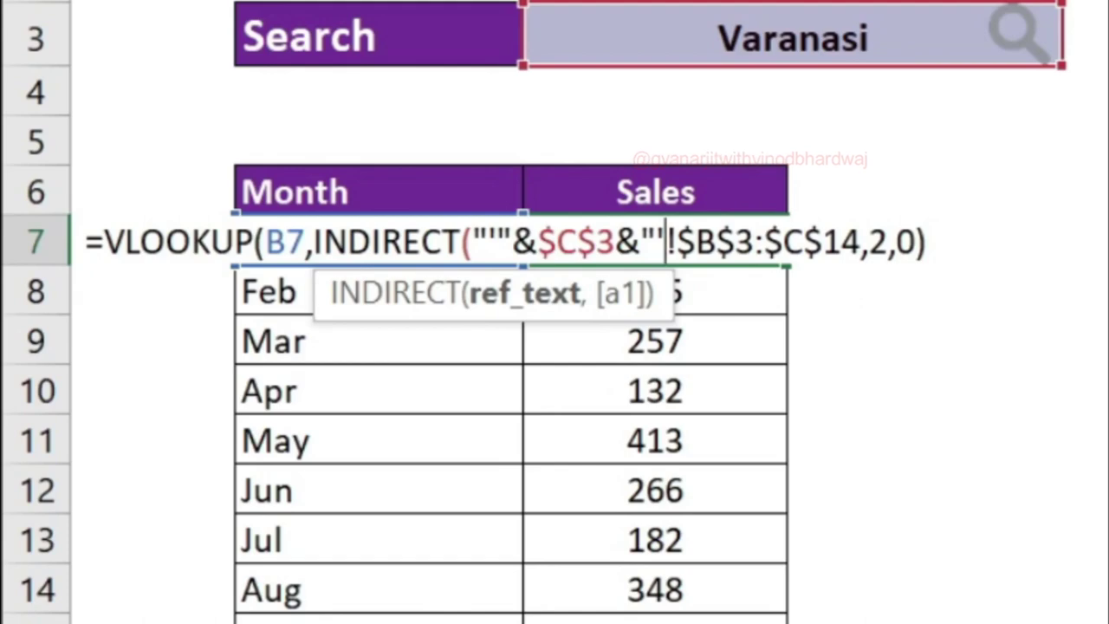
click(860, 242)
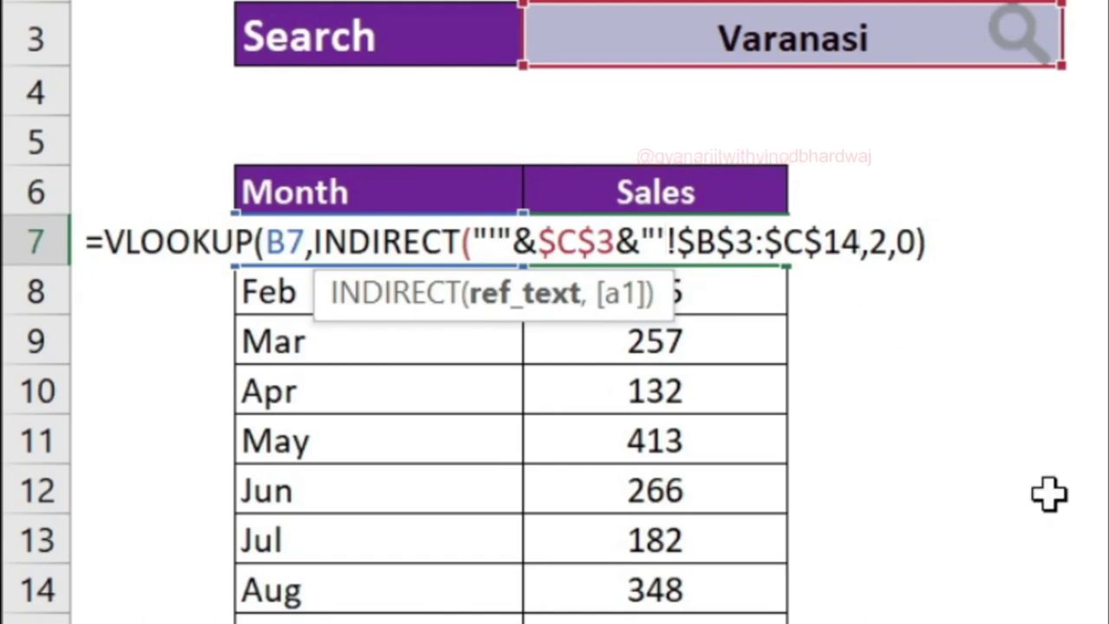
text(")
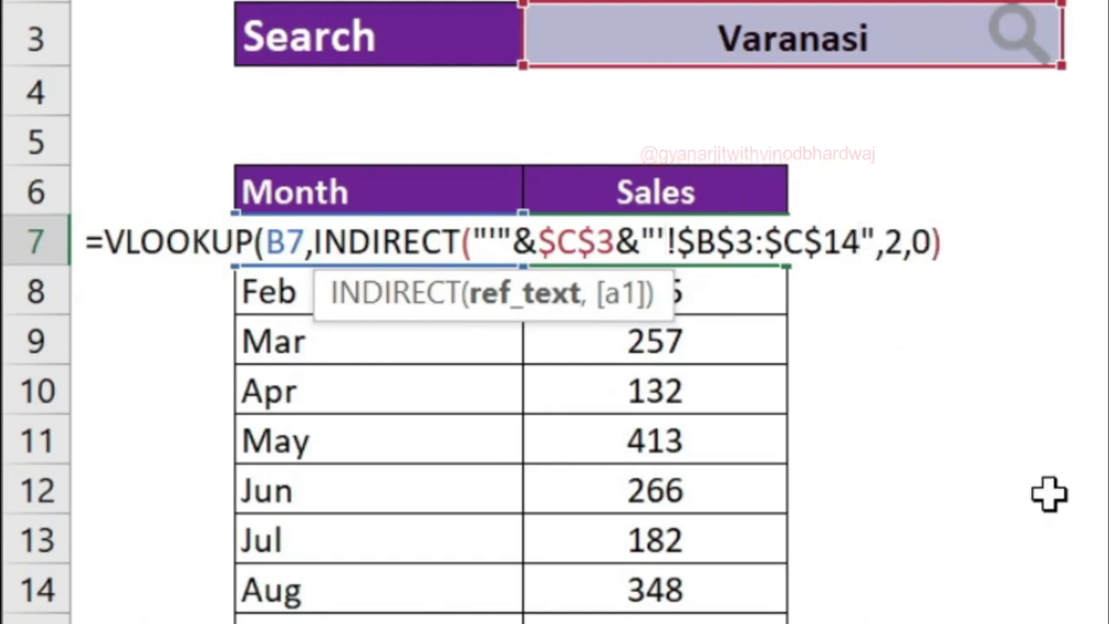
text())
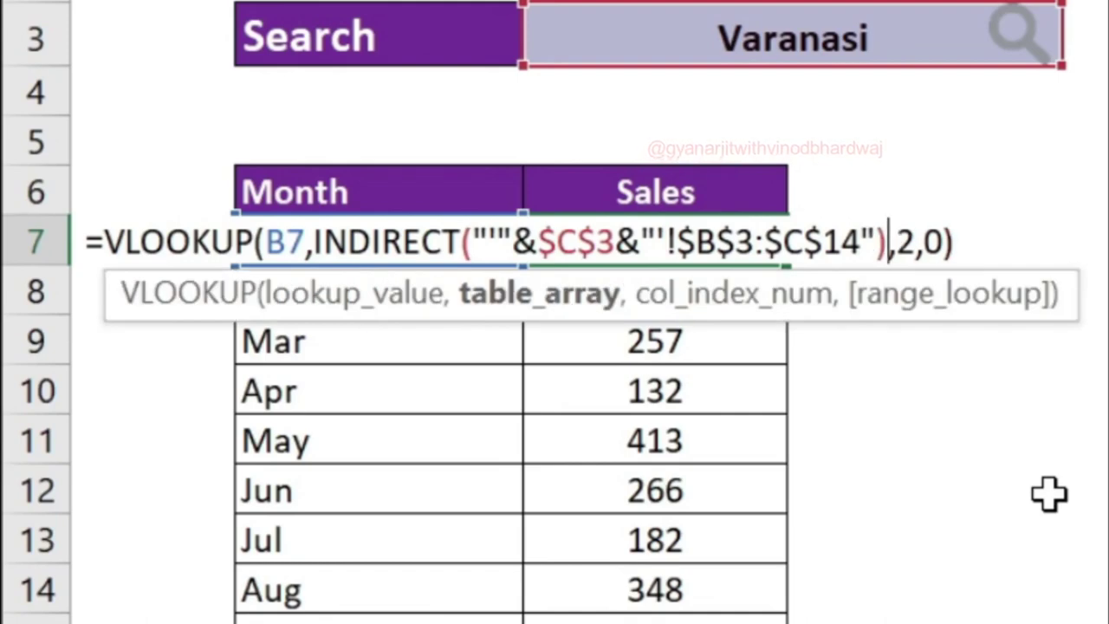
key(Return)
click(286, 192)
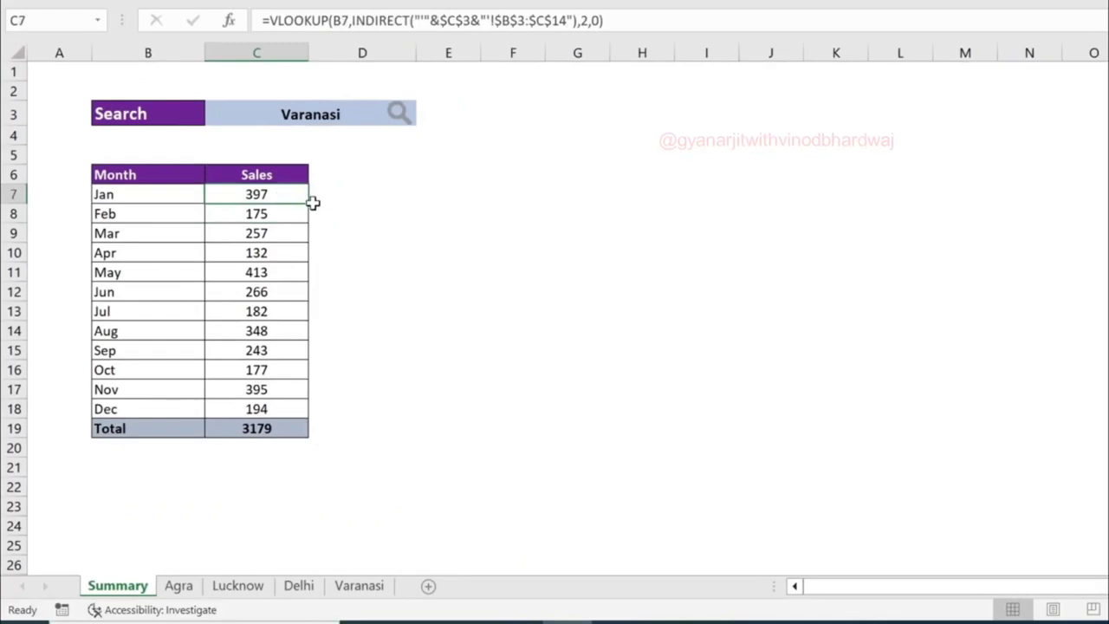
Fill C7's lookup down to C18 and confirm it matches the Varanasi sheet's 3125 total.
drag(307, 203, 306, 414)
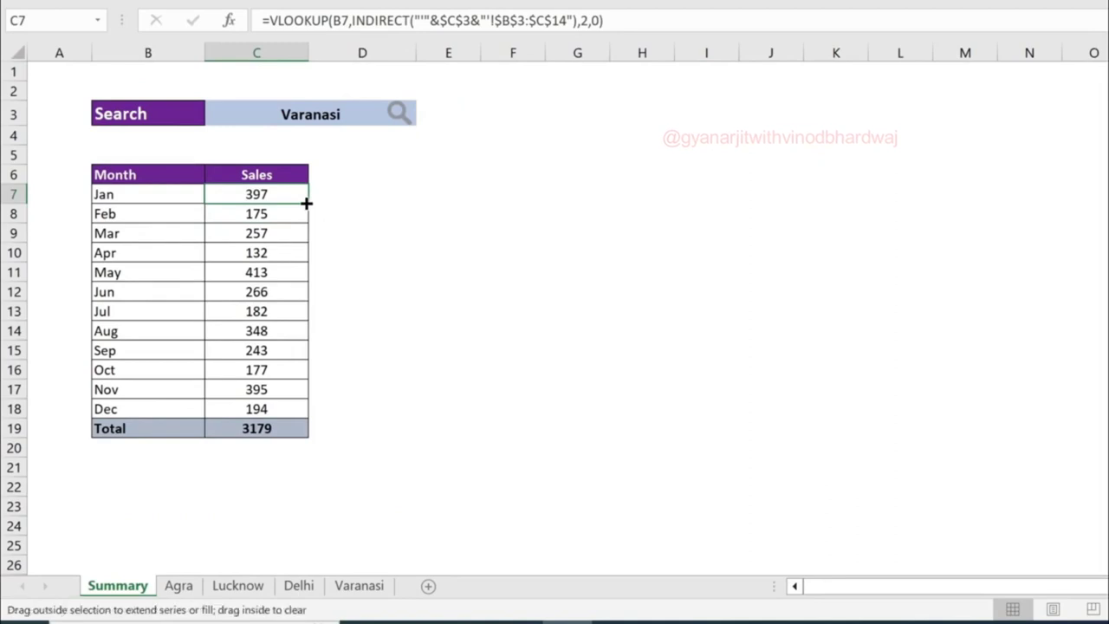
click(374, 431)
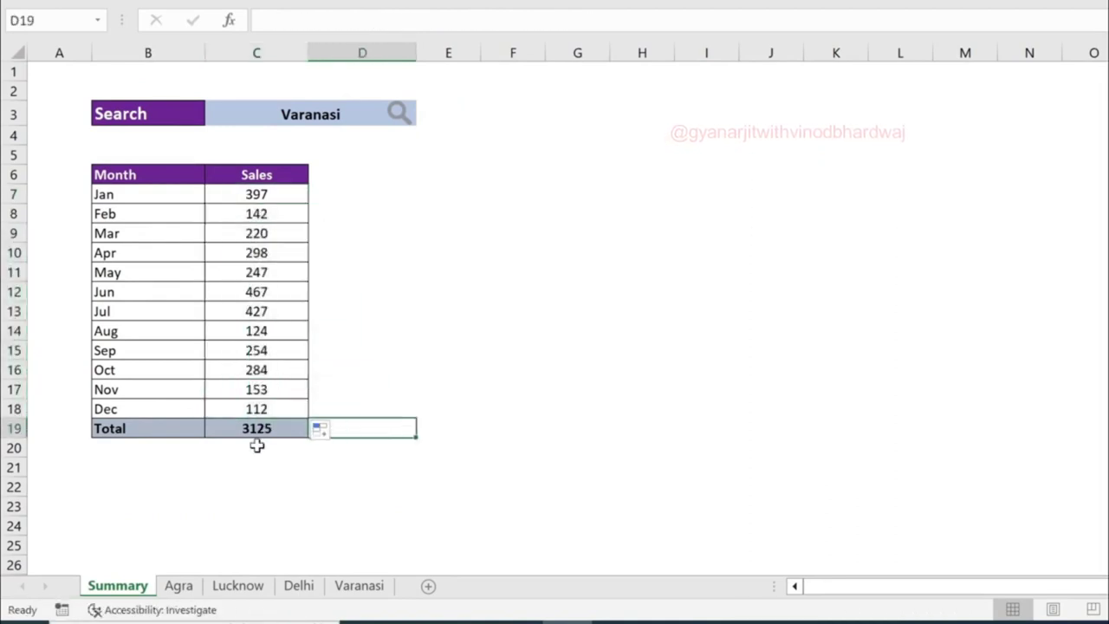
click(359, 589)
click(271, 345)
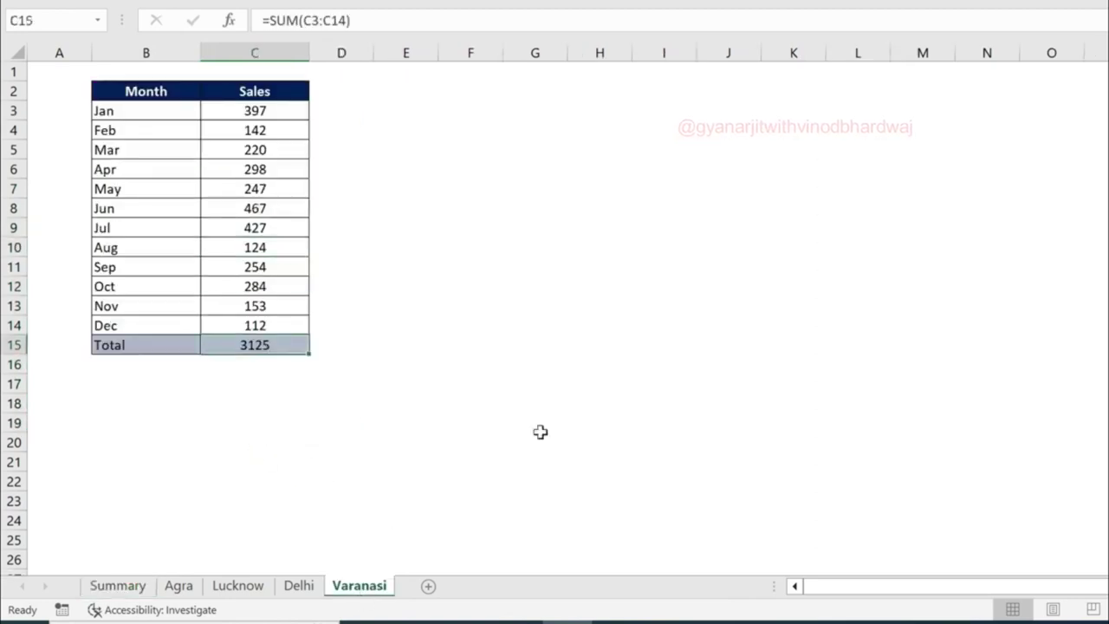
click(143, 588)
click(352, 111)
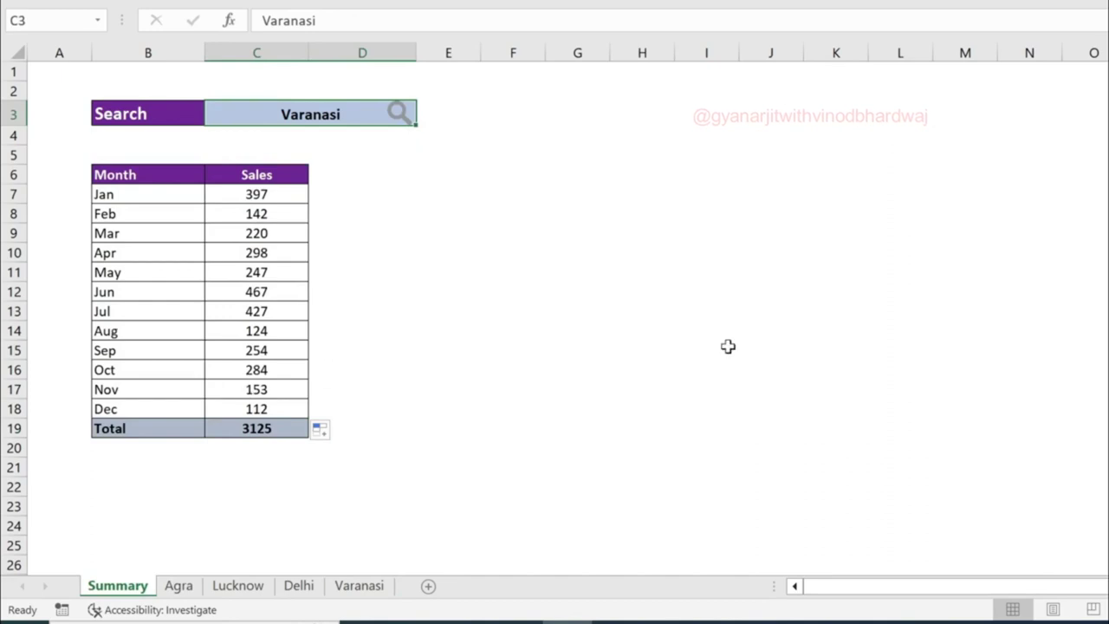
Search for Agra in C3, then clear the search box.
text(Agra)
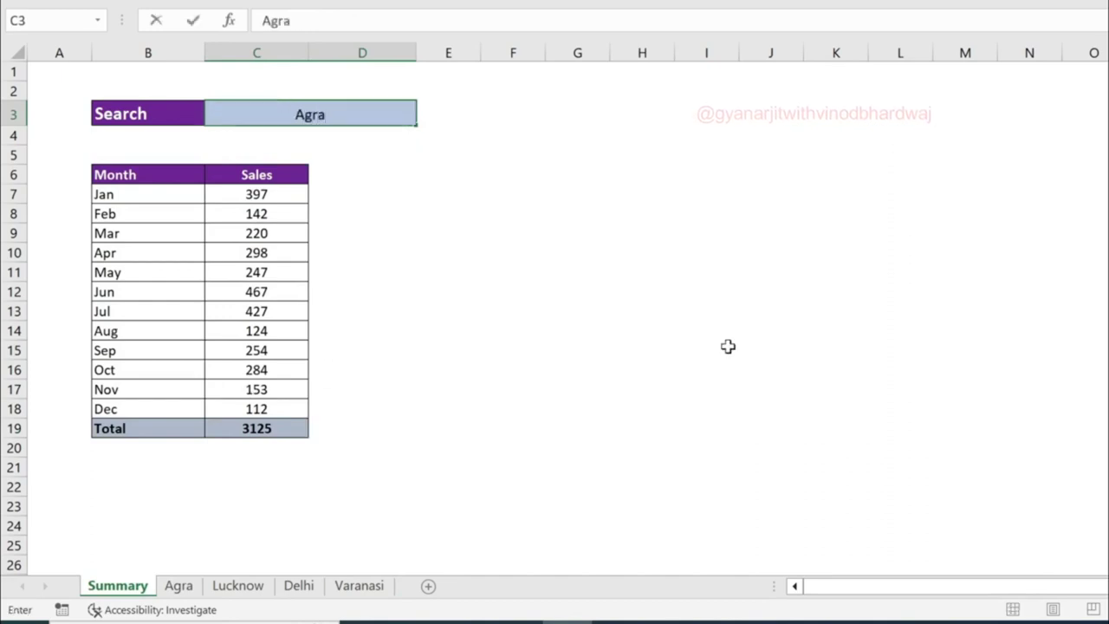
key(Return)
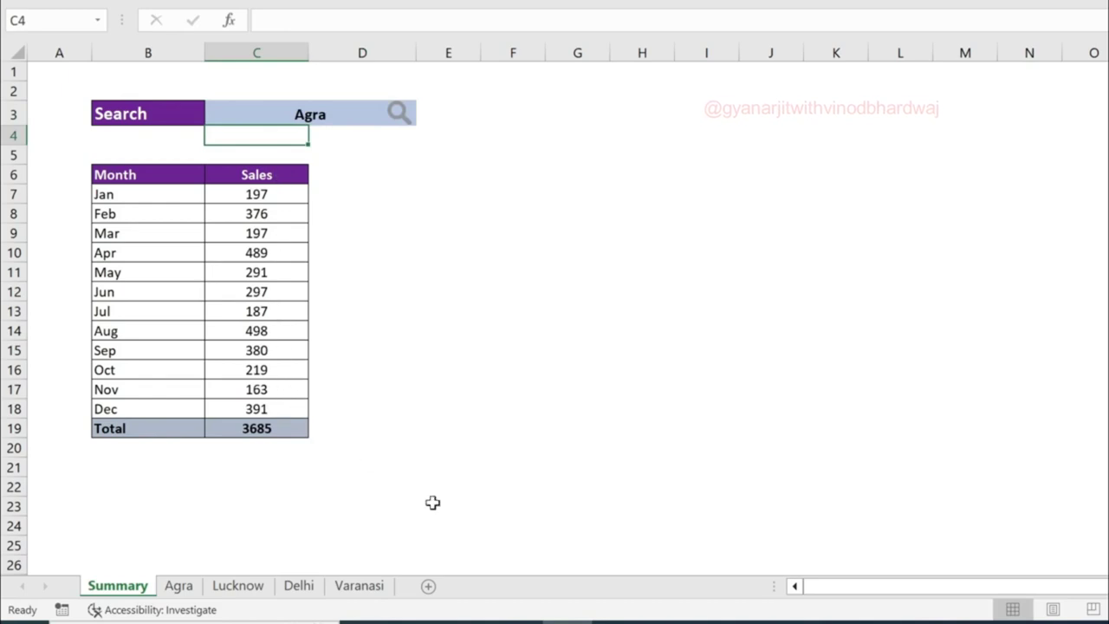
click(338, 118)
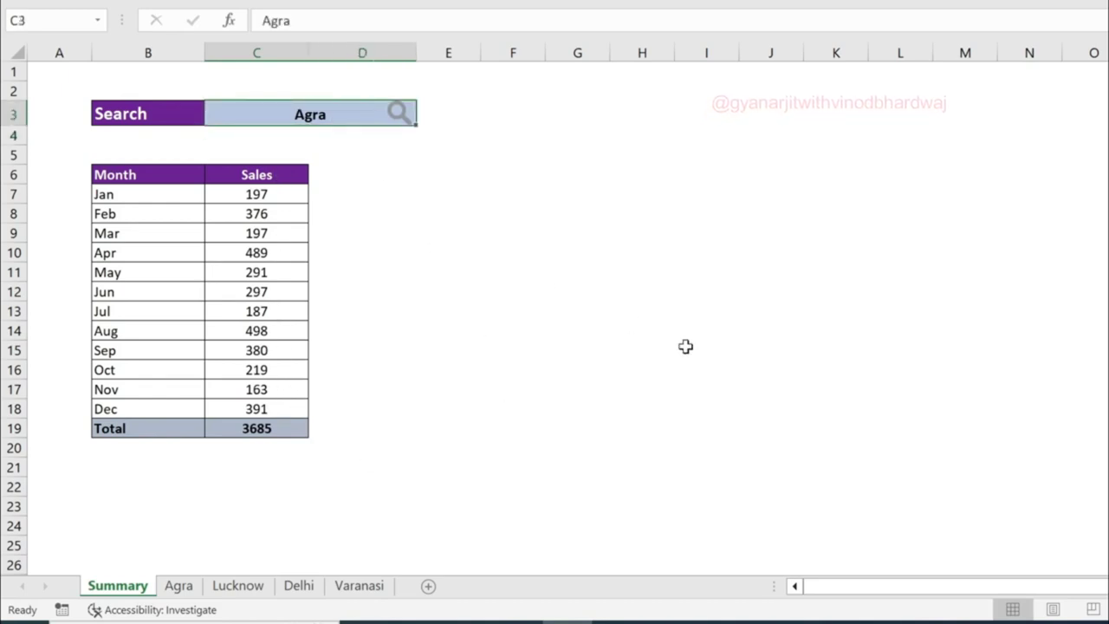
key(Delete)
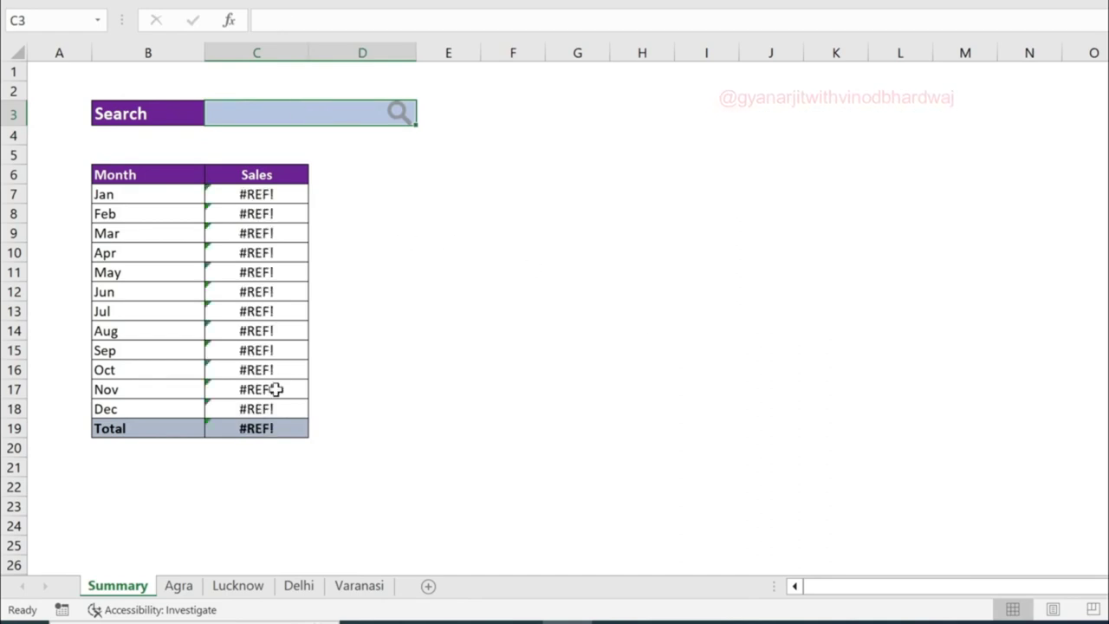
Wrap C7's VLOOKUP formula in IFERROR returning "No data found".
click(260, 196)
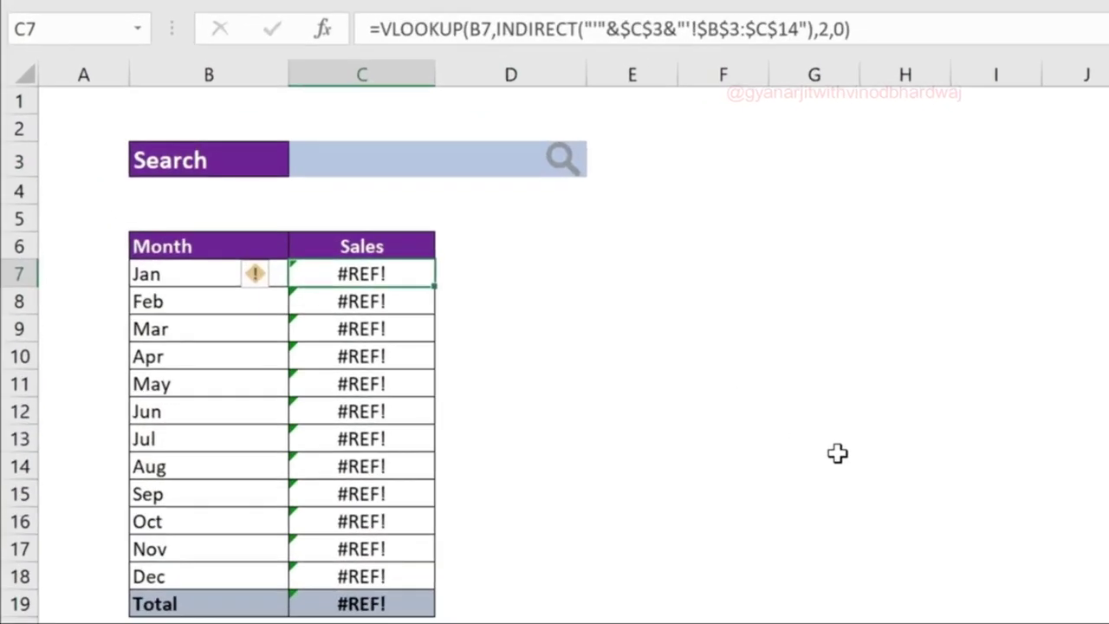
key(F2)
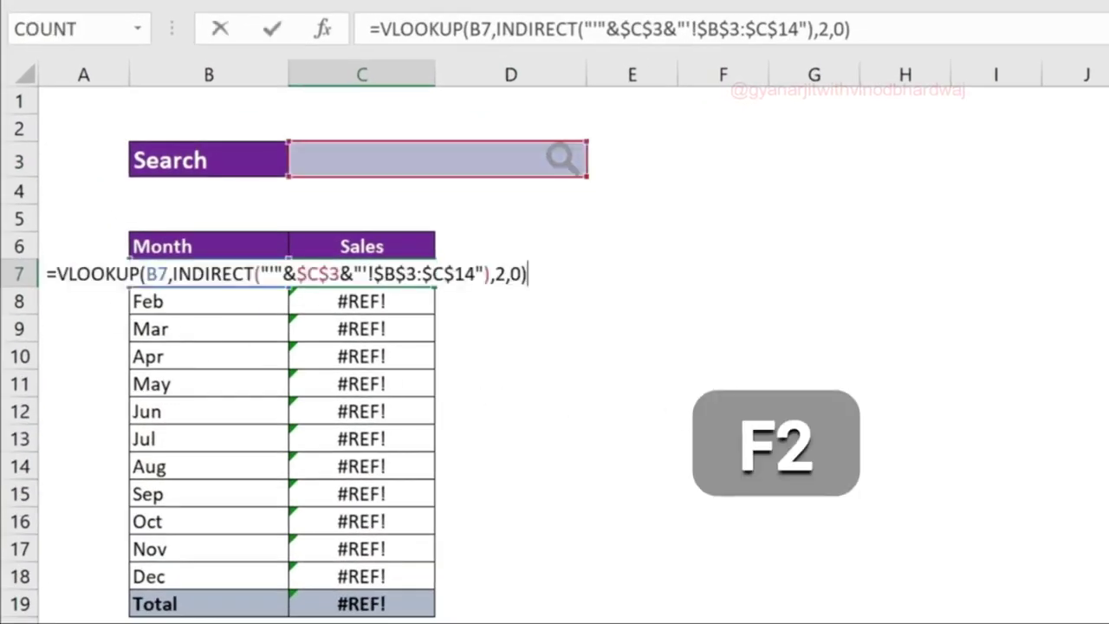
click(58, 274)
text(if)
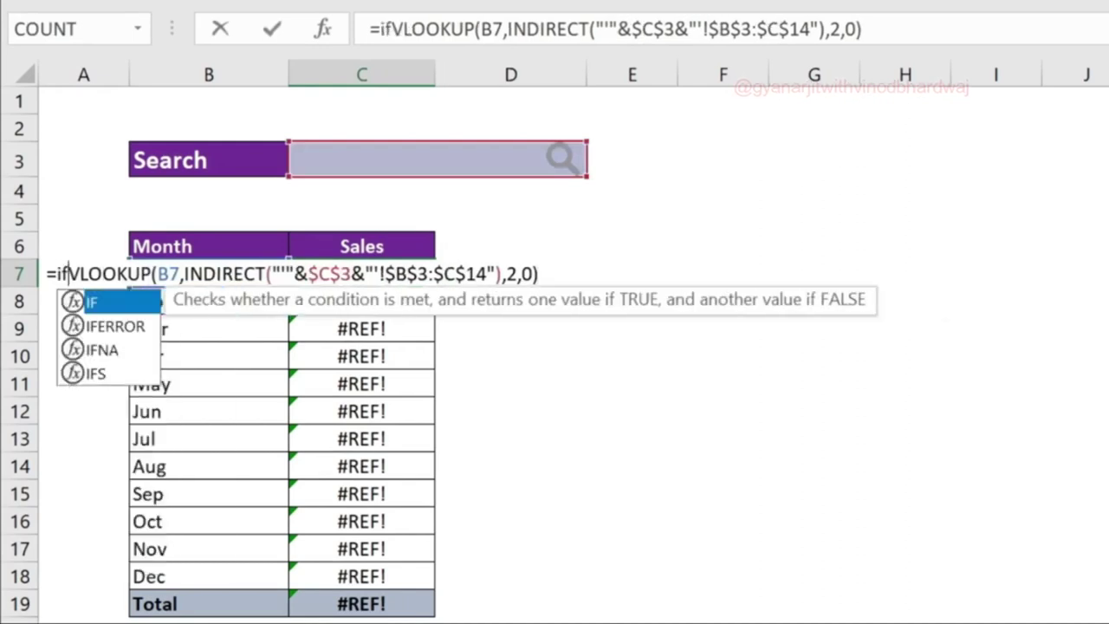
double_click(115, 327)
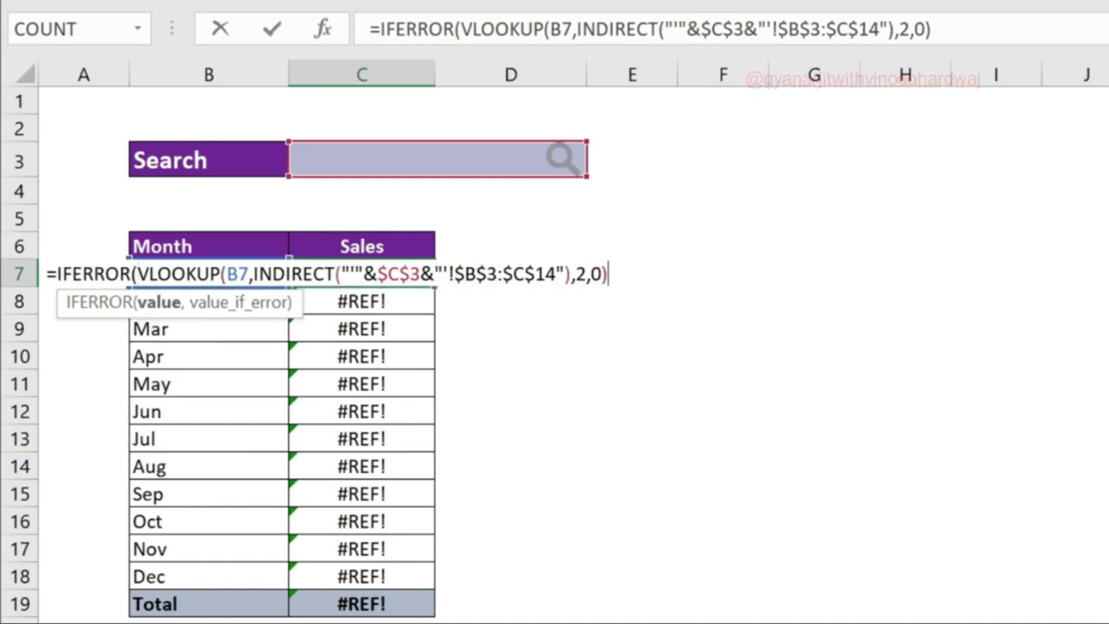
text(,)
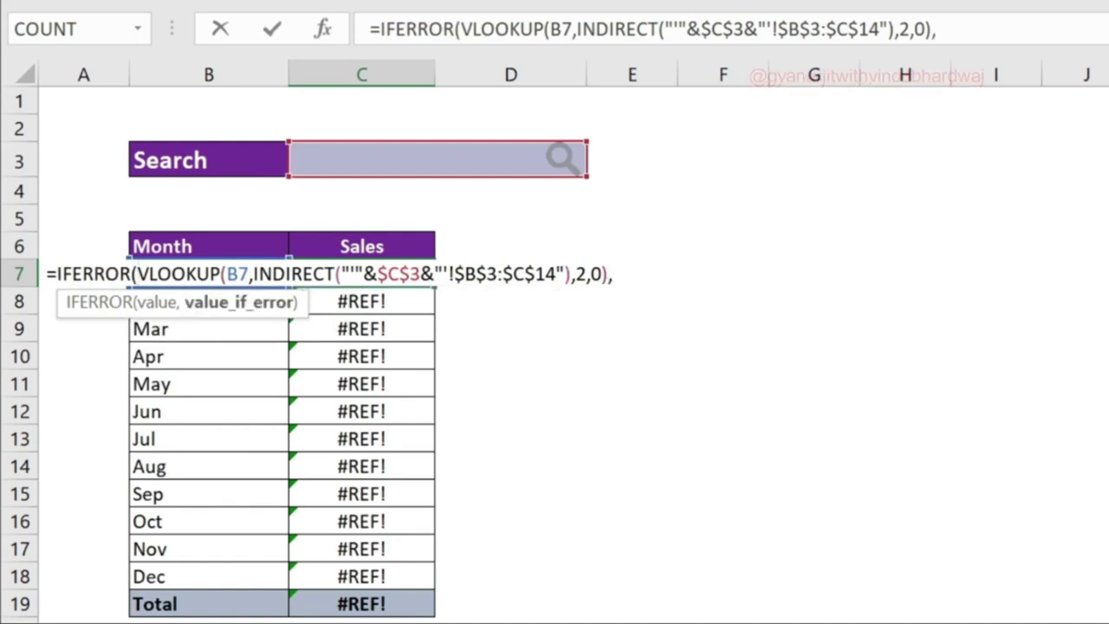
text(data)
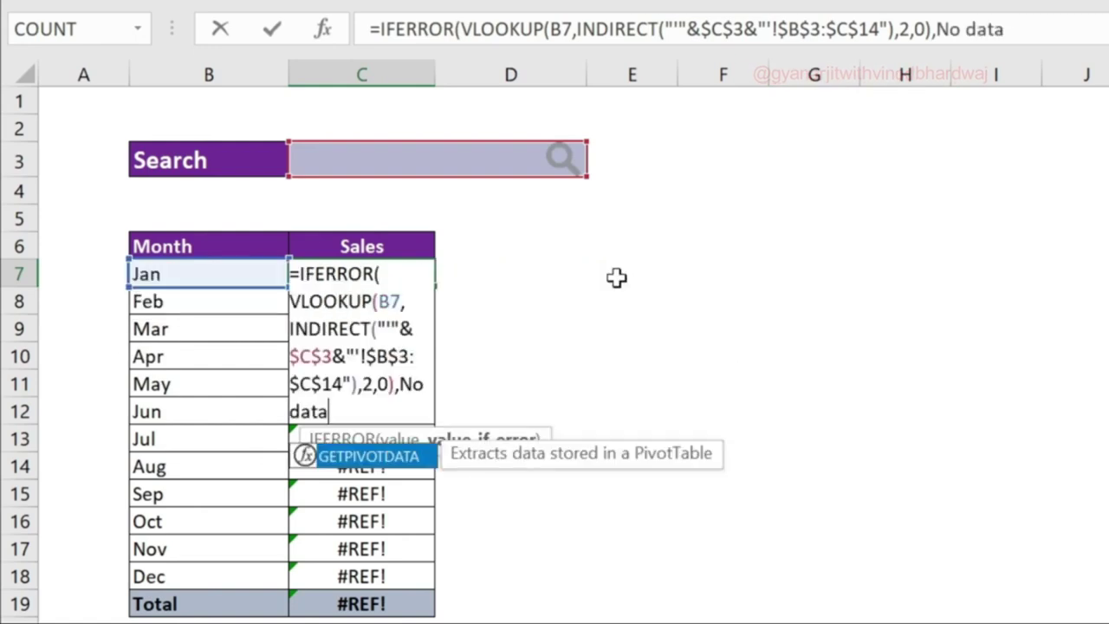
text( found)
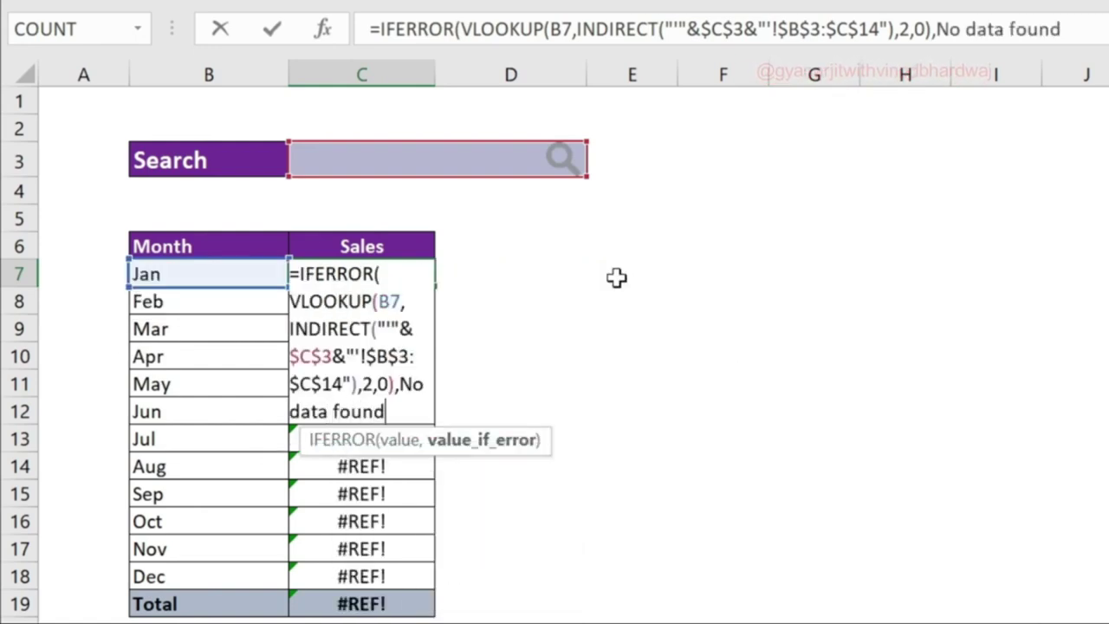
text(")
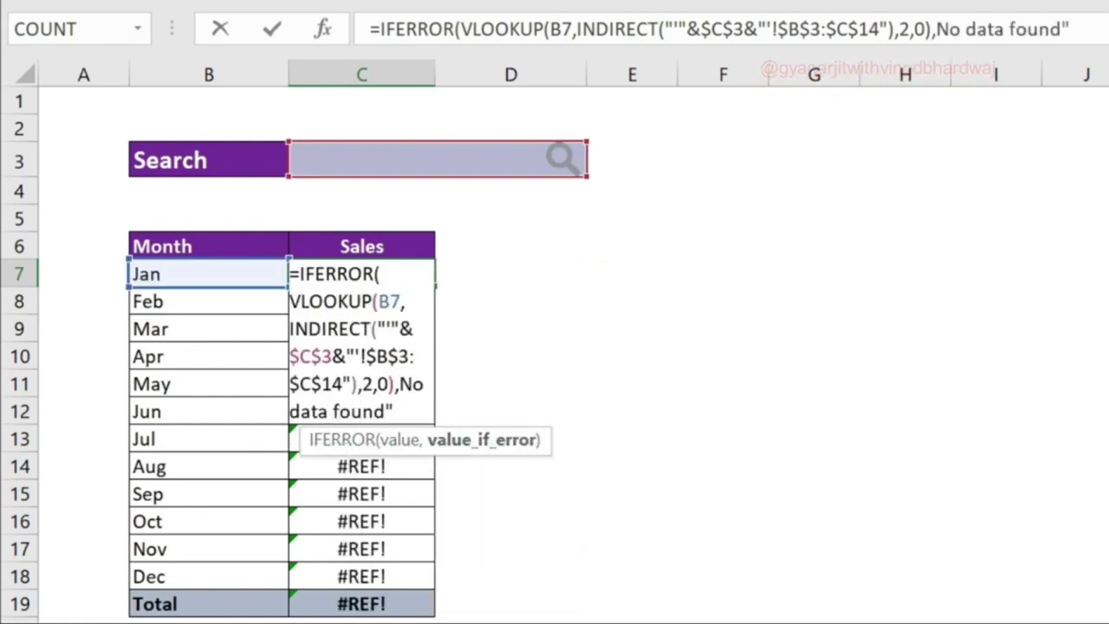
click(399, 384)
text(")
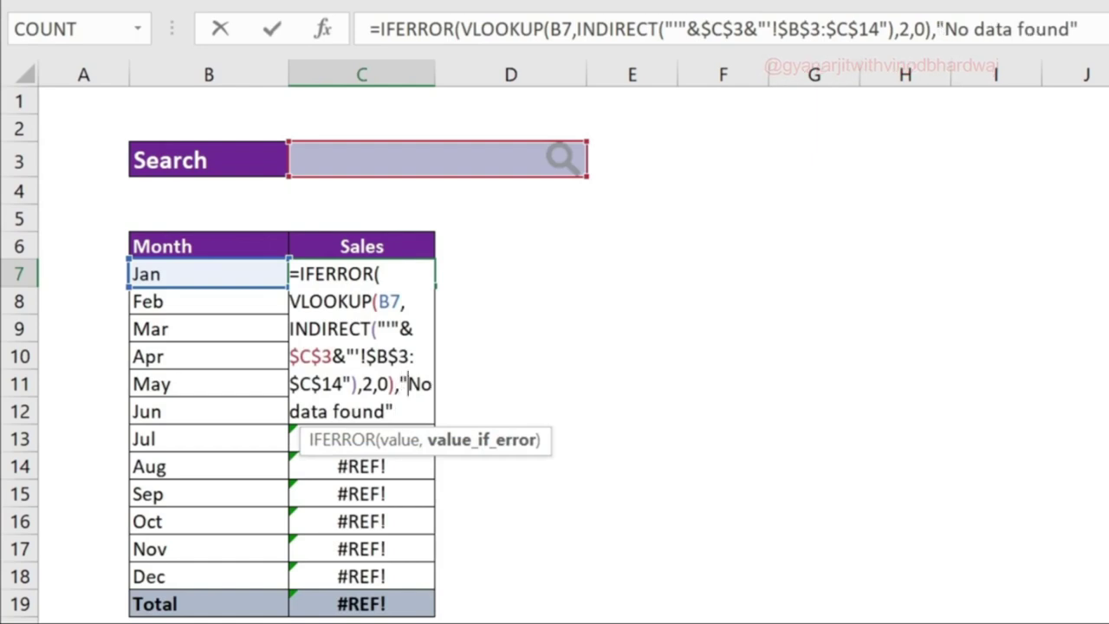
click(399, 412)
text())
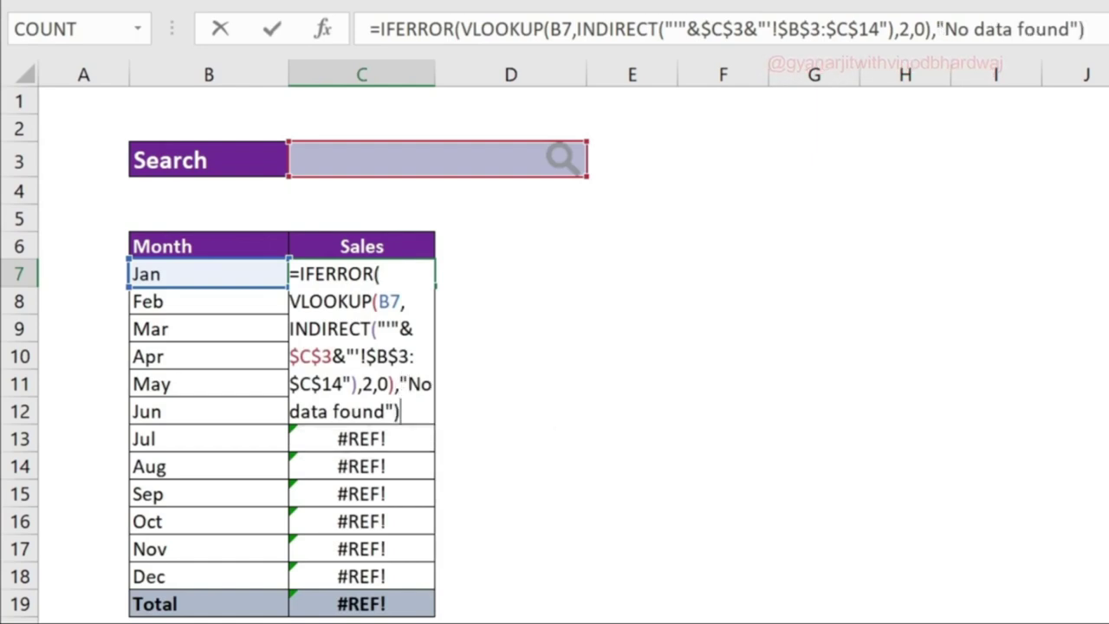
key(Return)
Copy the IFERROR formula from C7 down through C18.
click(286, 192)
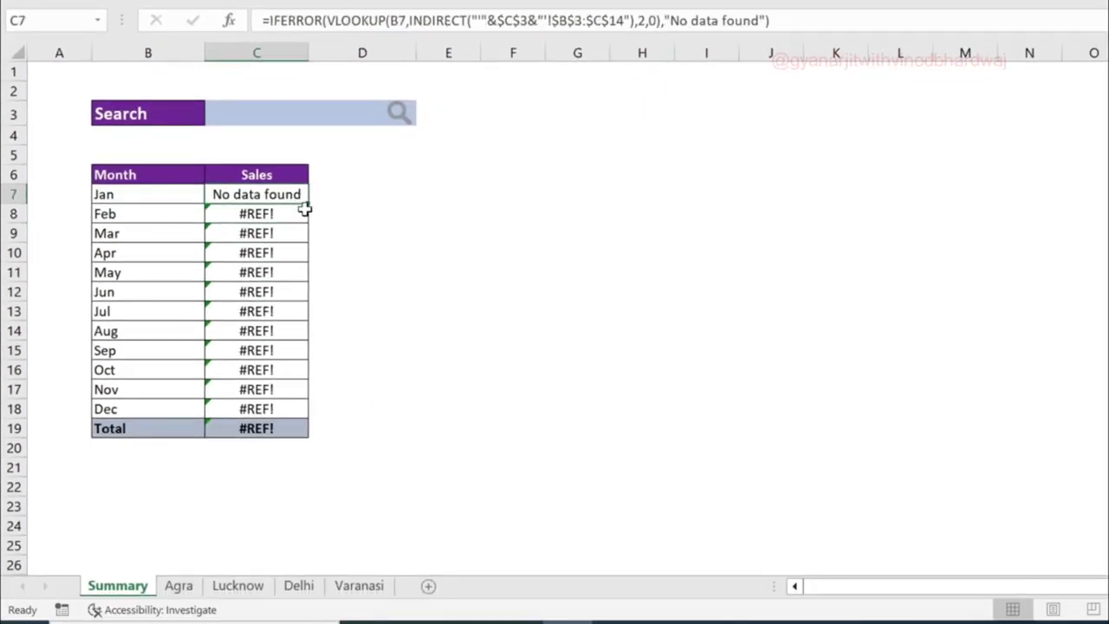
drag(309, 204, 330, 411)
click(518, 442)
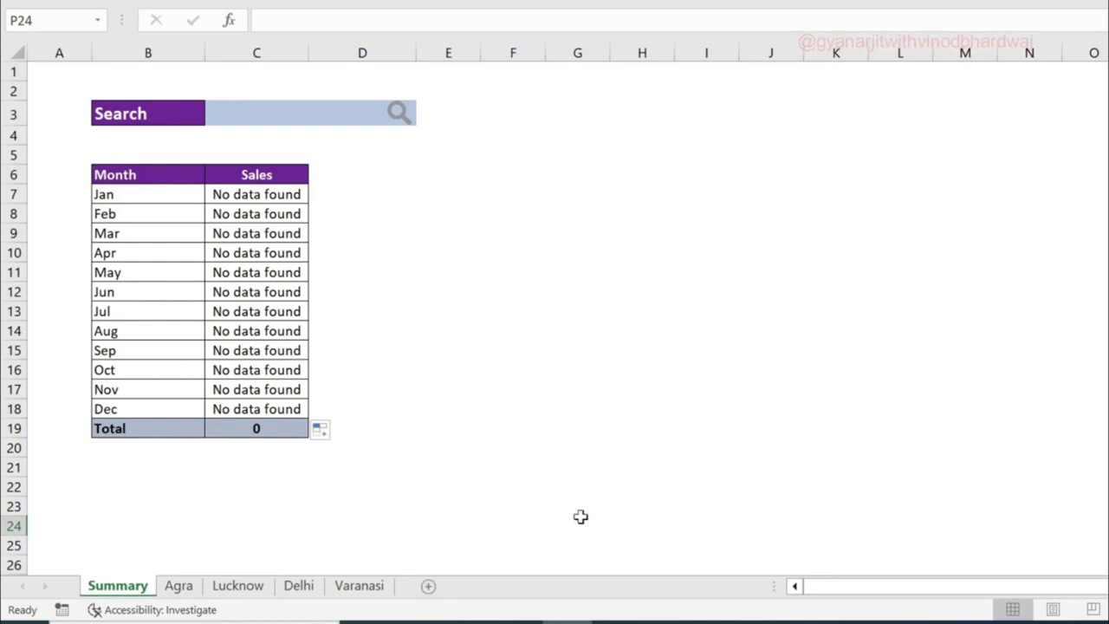
Create a copy of the Varanasi sheet, placed after Varanasi.
click(373, 589)
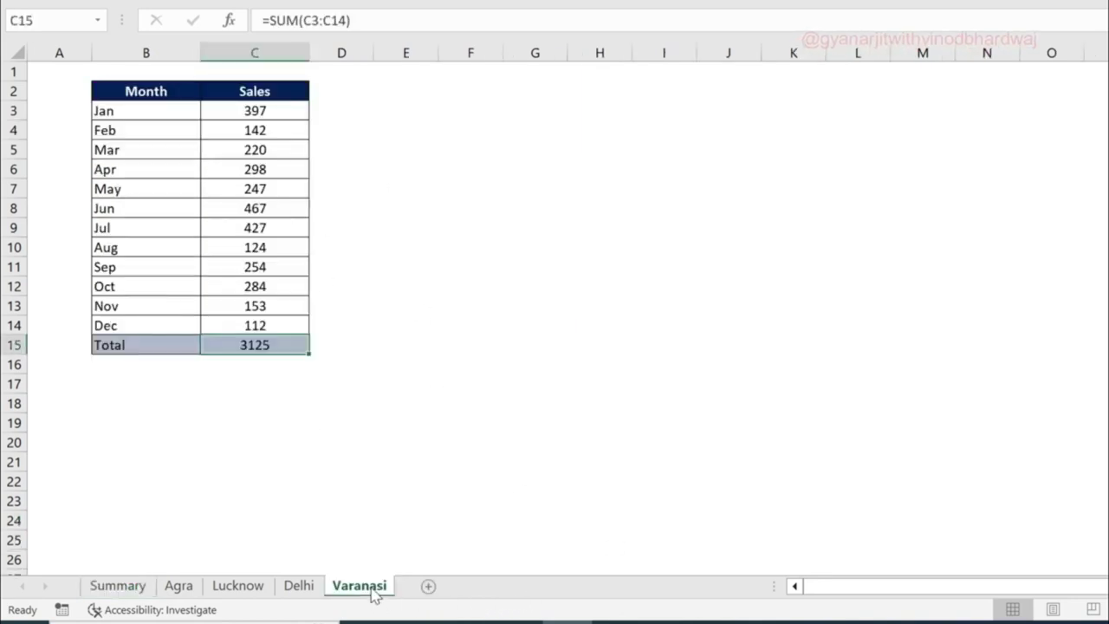
right_click(374, 593)
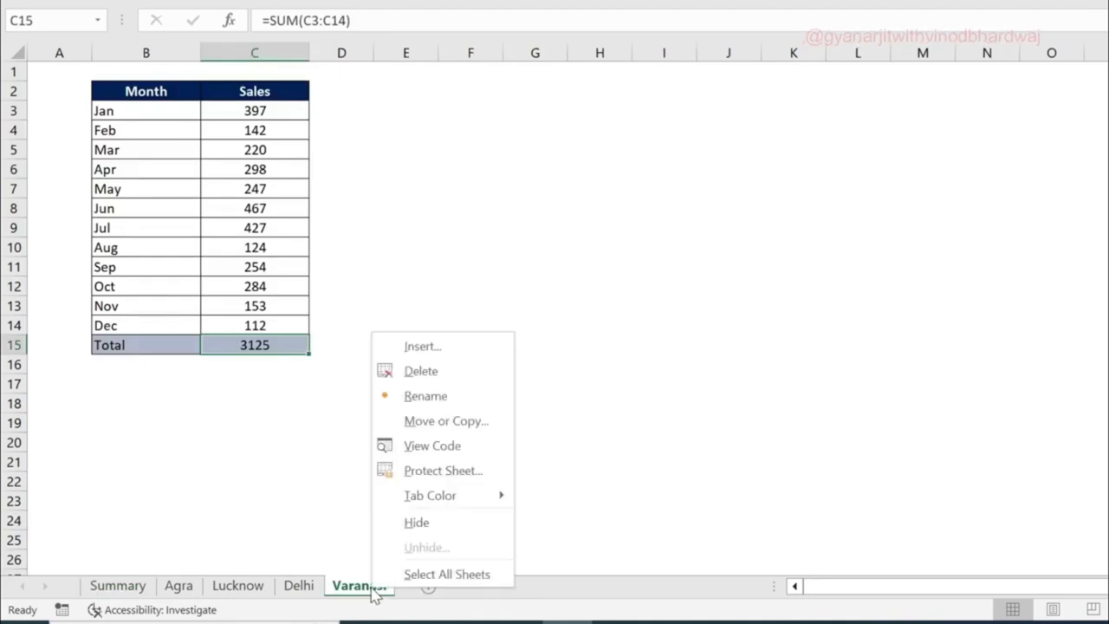
key(Escape)
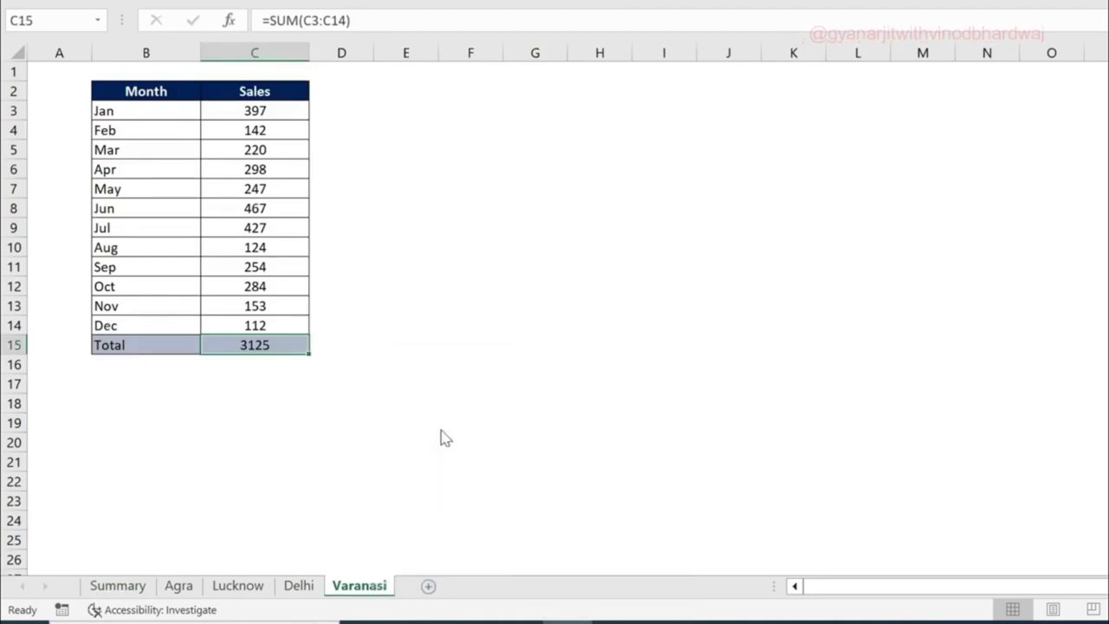
click(300, 549)
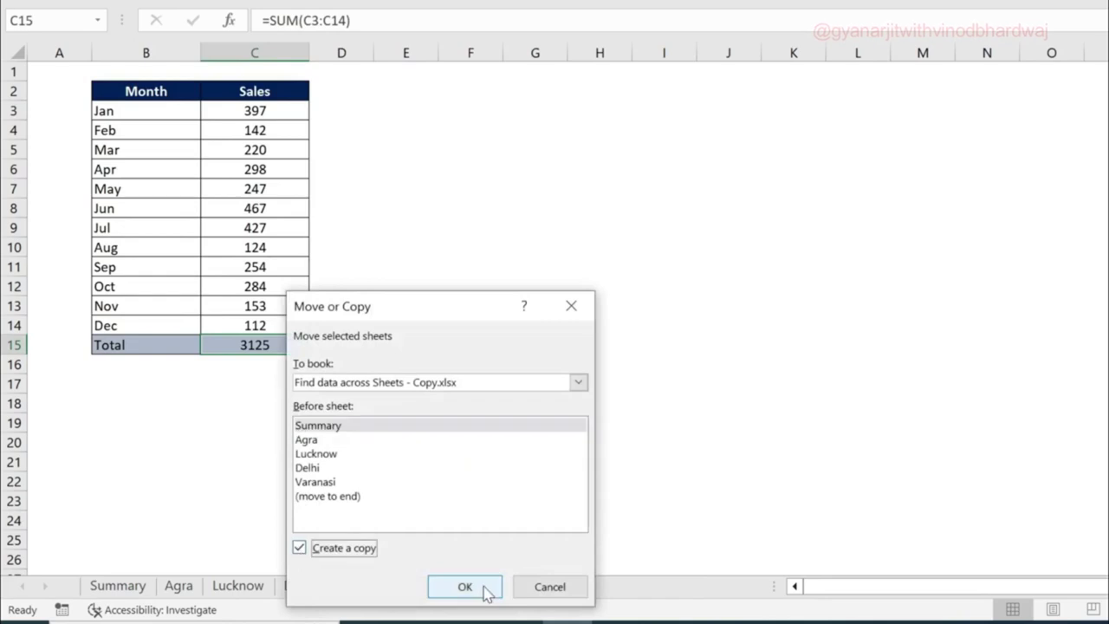
click(465, 587)
drag(117, 586, 491, 588)
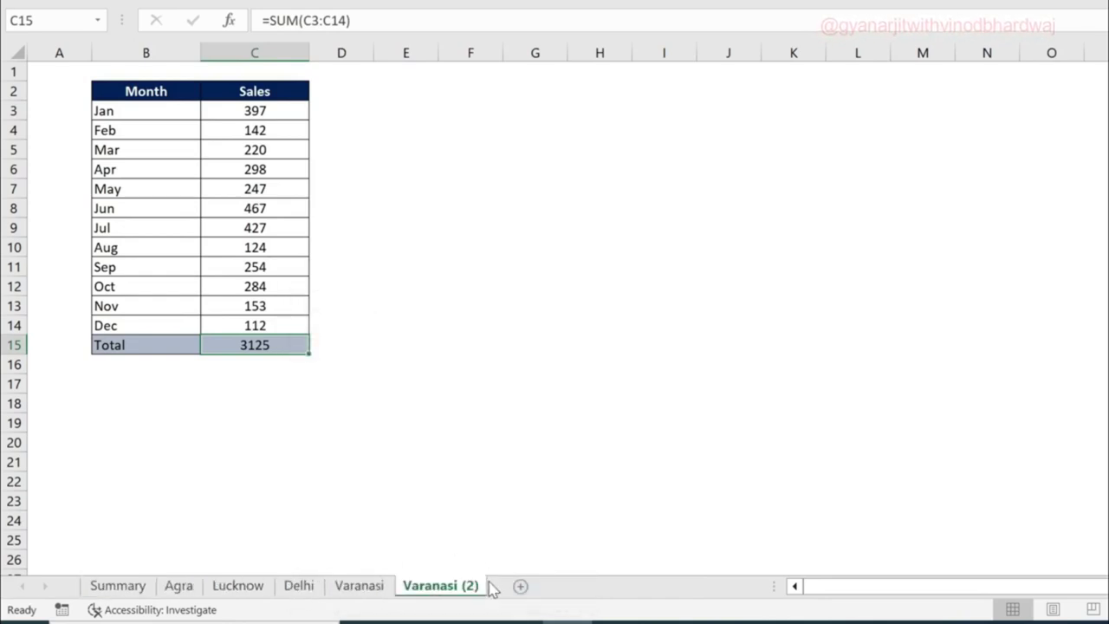
Rename the copy to Meerut and enter sales 22, 33, 44, 5, 6, 7, 88, 98, 76, 56, 43, 17.
right_click(437, 594)
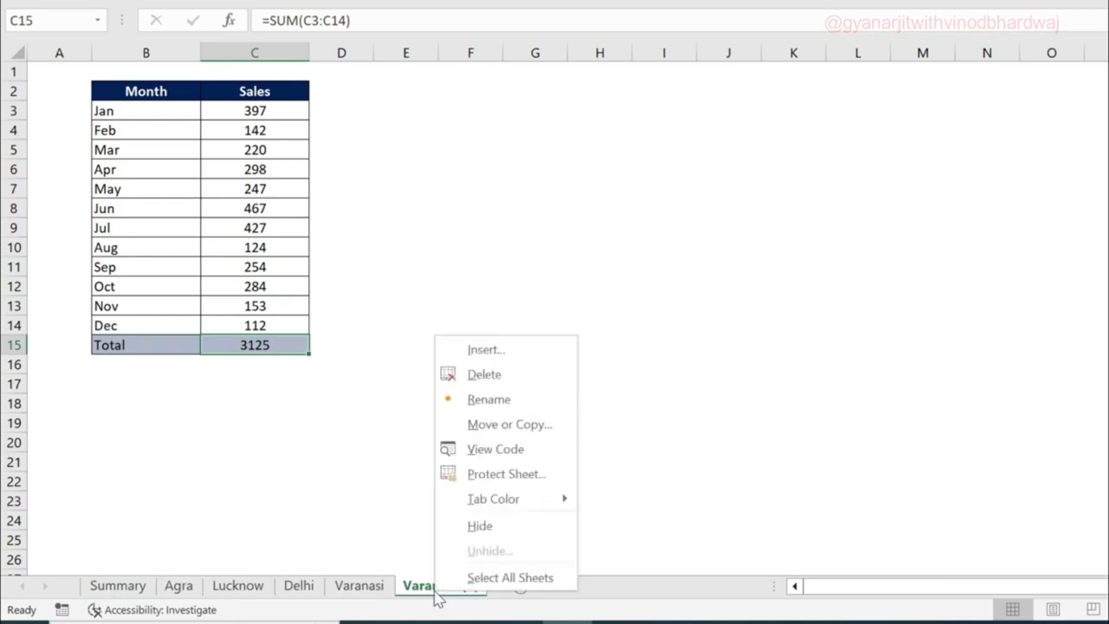
click(474, 398)
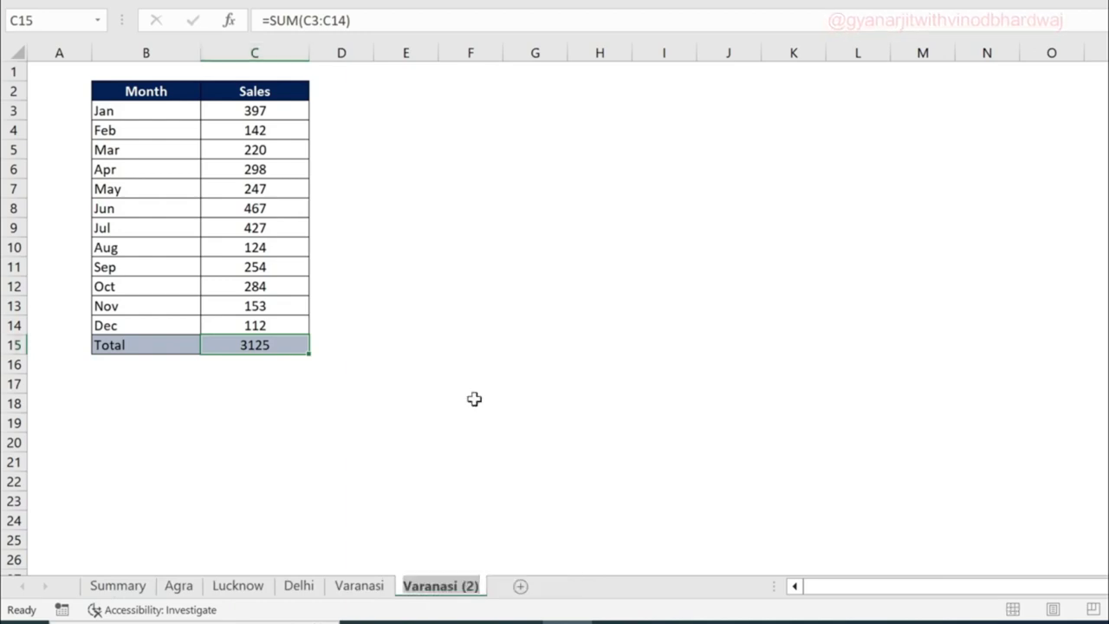
text(Meerut)
click(552, 483)
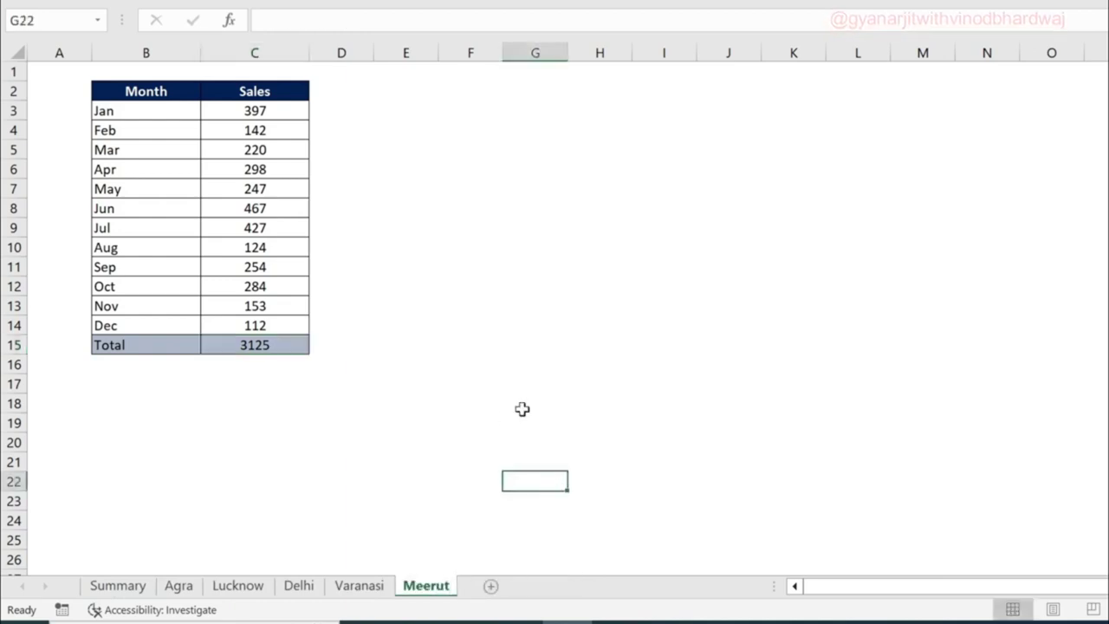
click(285, 111)
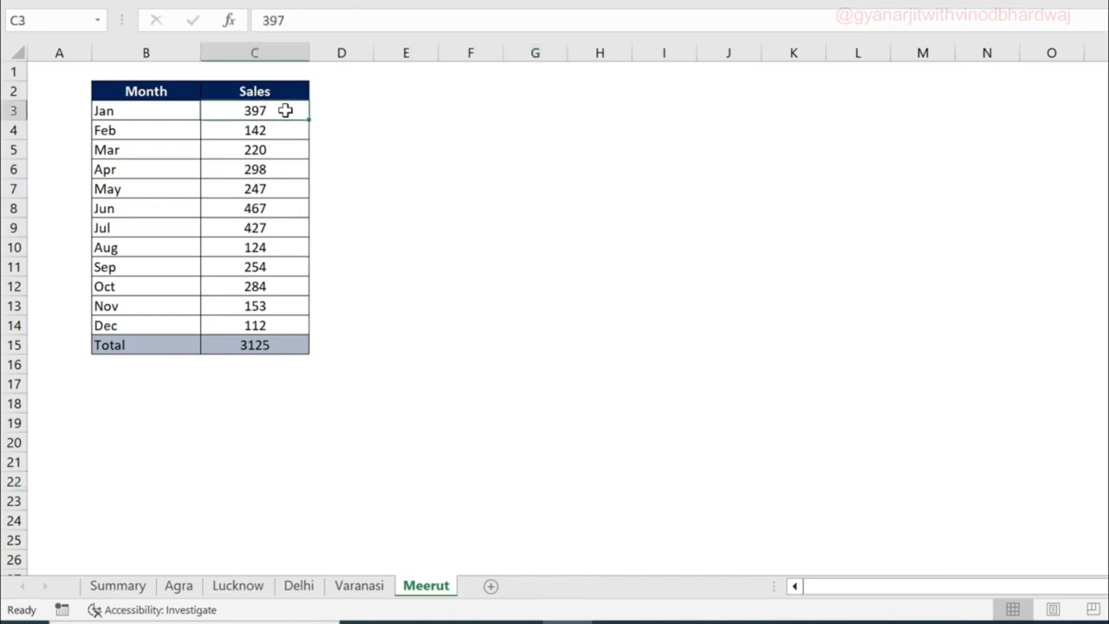
text(22 33 44 5 6 7 88)
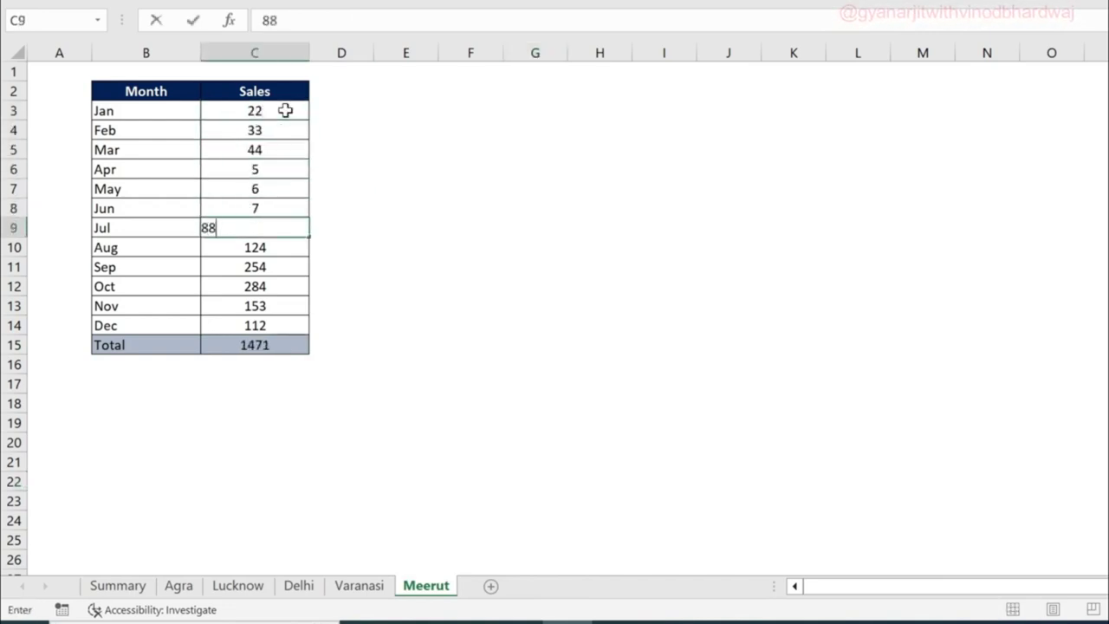
text( 98 76 56 43 17)
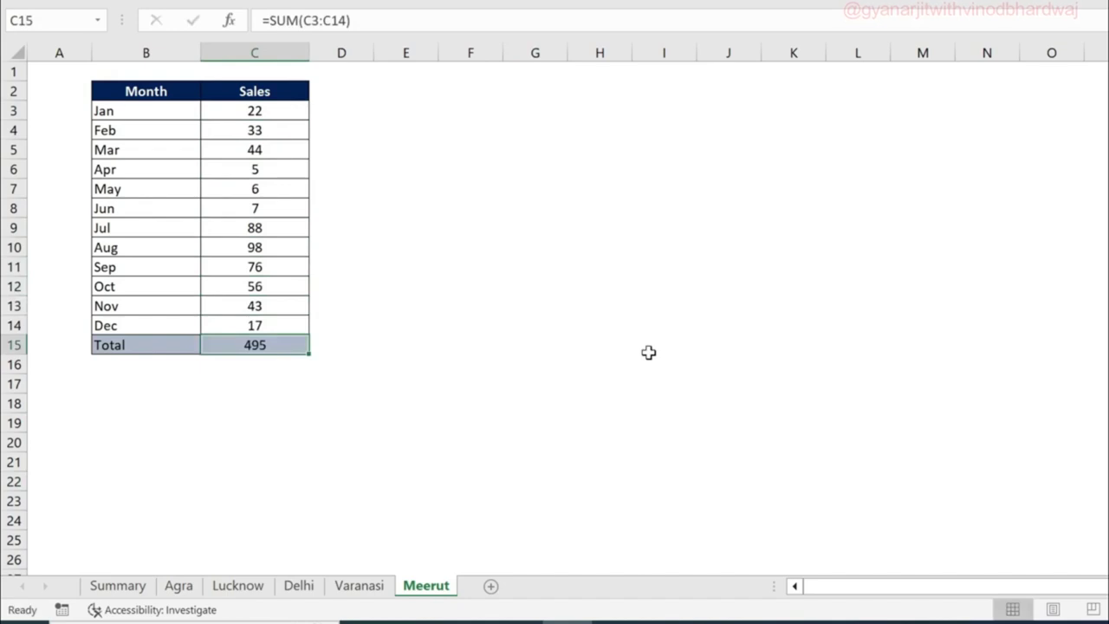
Enter Meerut in the Summary search cell C3 and compare with the Meerut sheet.
click(143, 587)
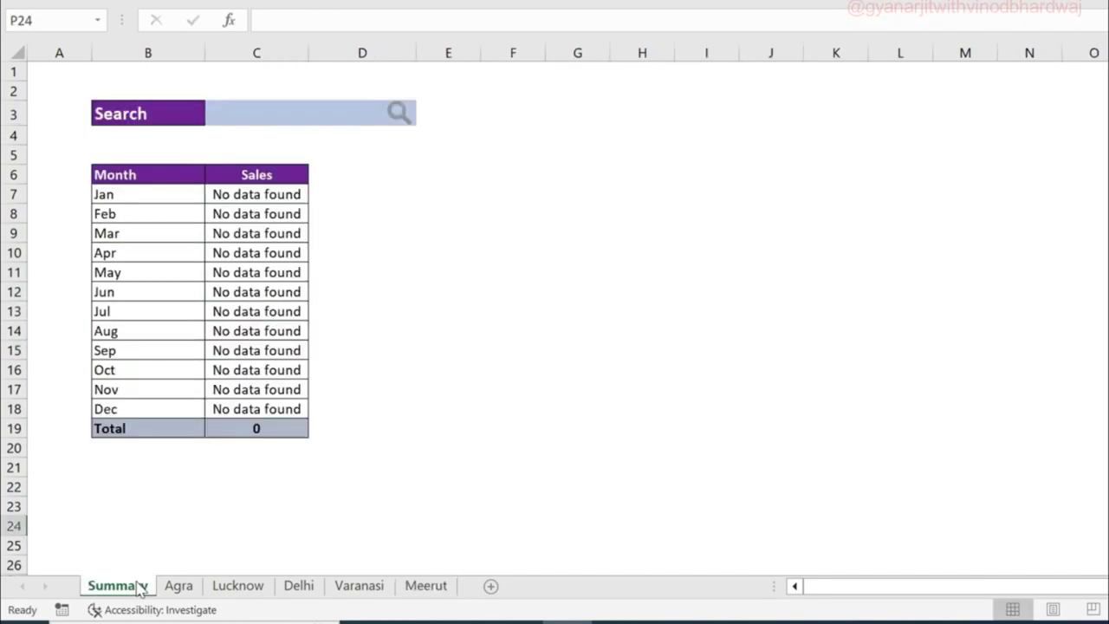
click(327, 112)
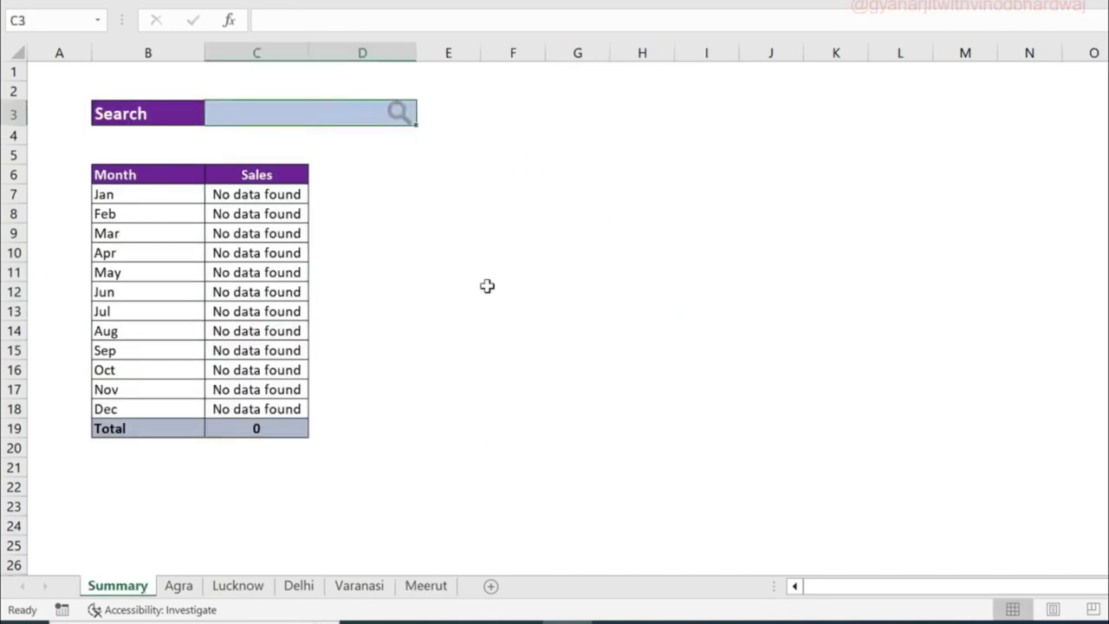
text(Meerut)
key(Return)
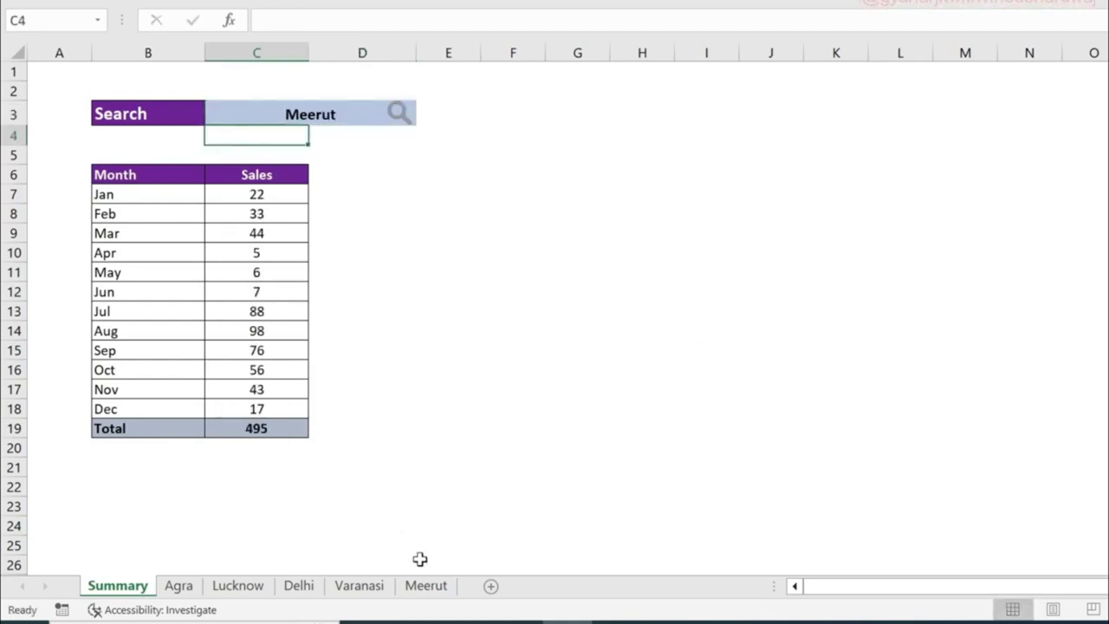
click(428, 586)
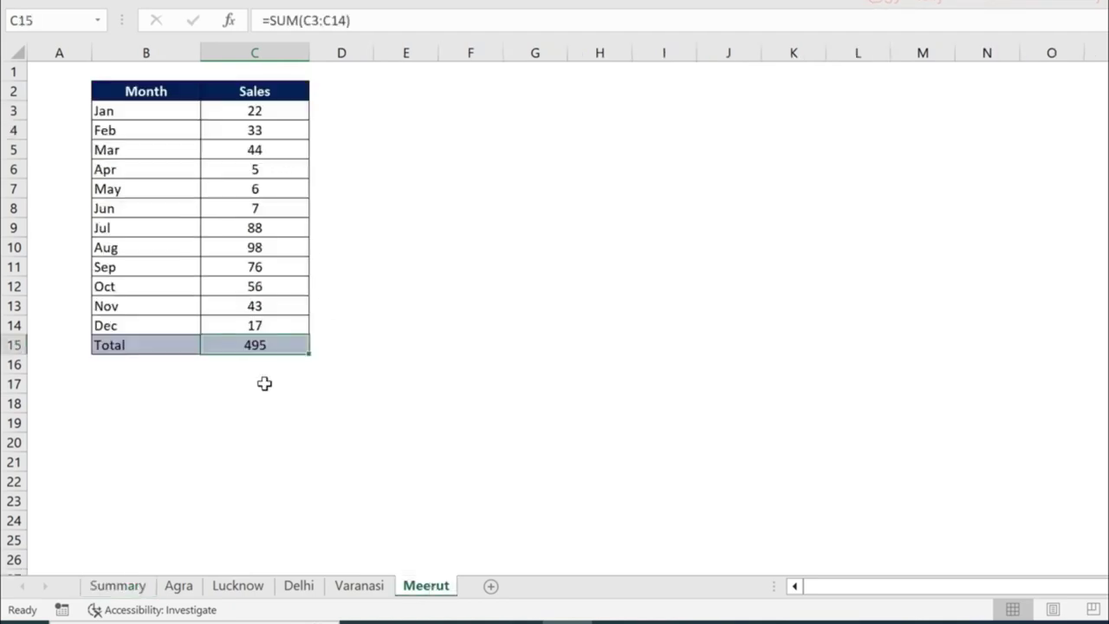
click(139, 587)
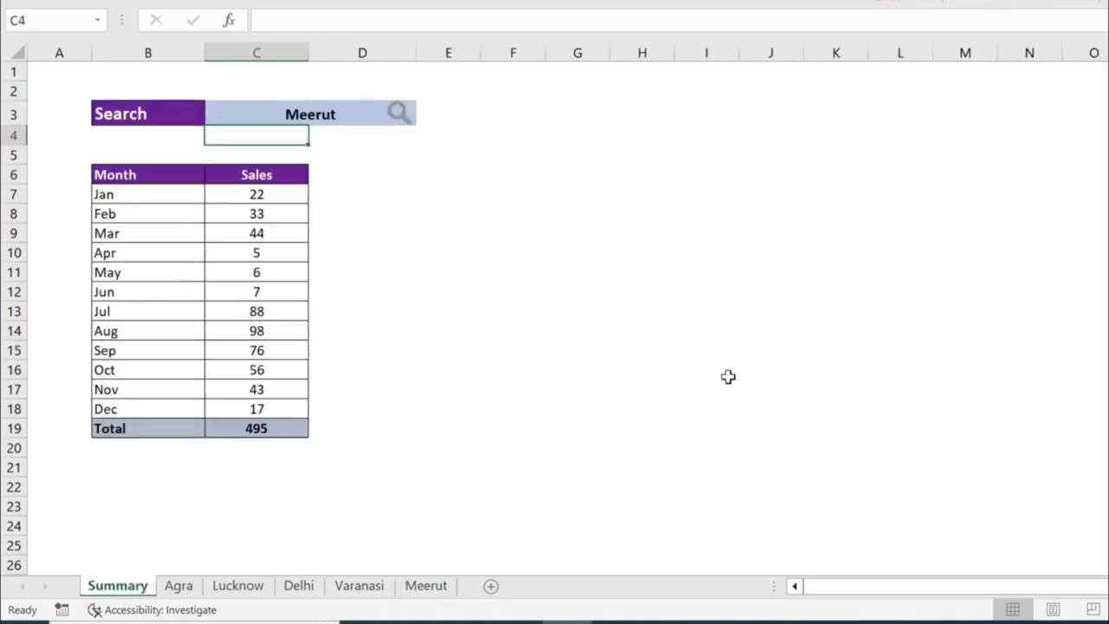